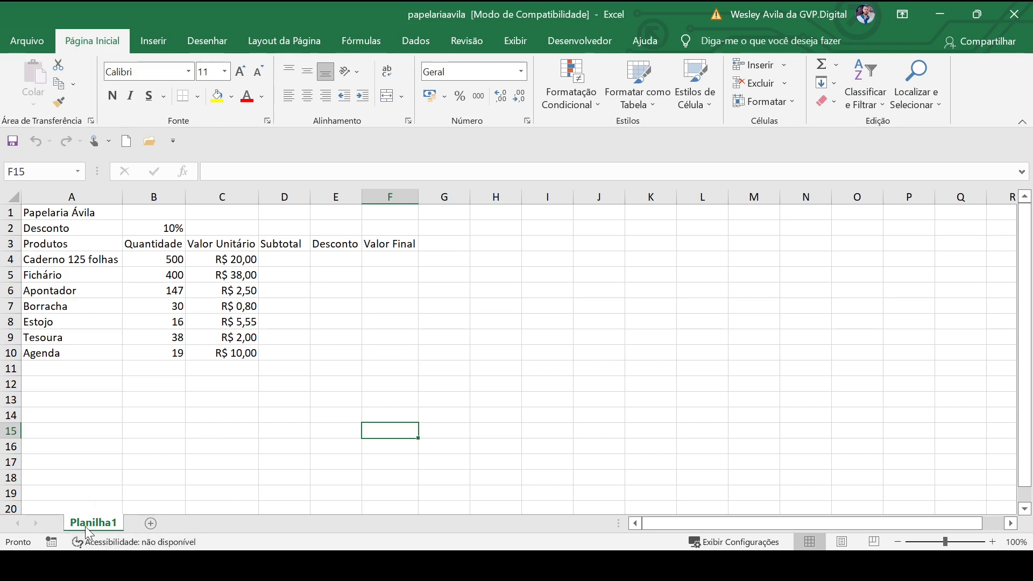
- Add a new blank worksheet after Planilha1 and make it the active sheet
{"action": "left_click", "coordinate": [151, 524]}
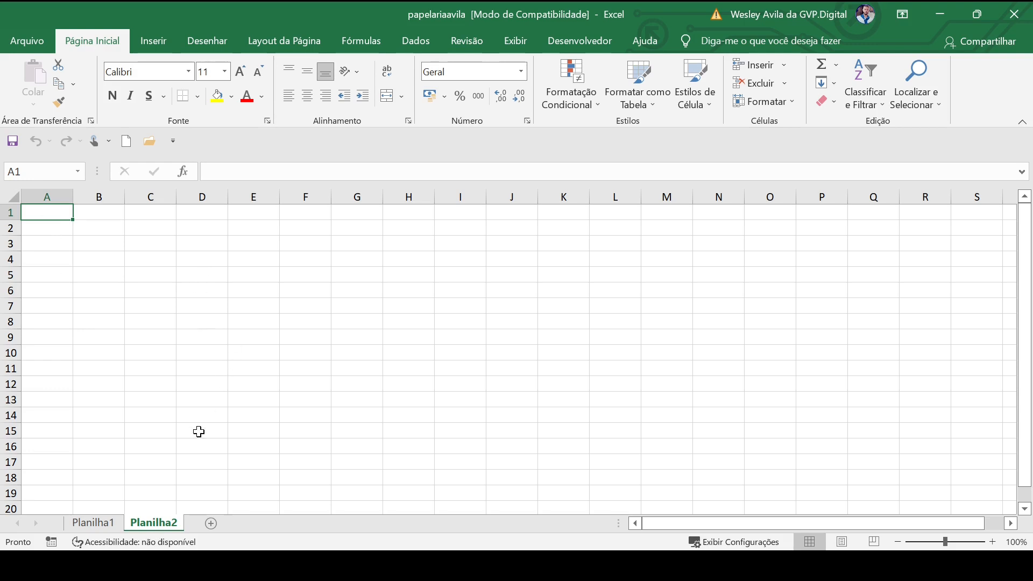
{"action": "left_click", "coordinate": [112, 520]}
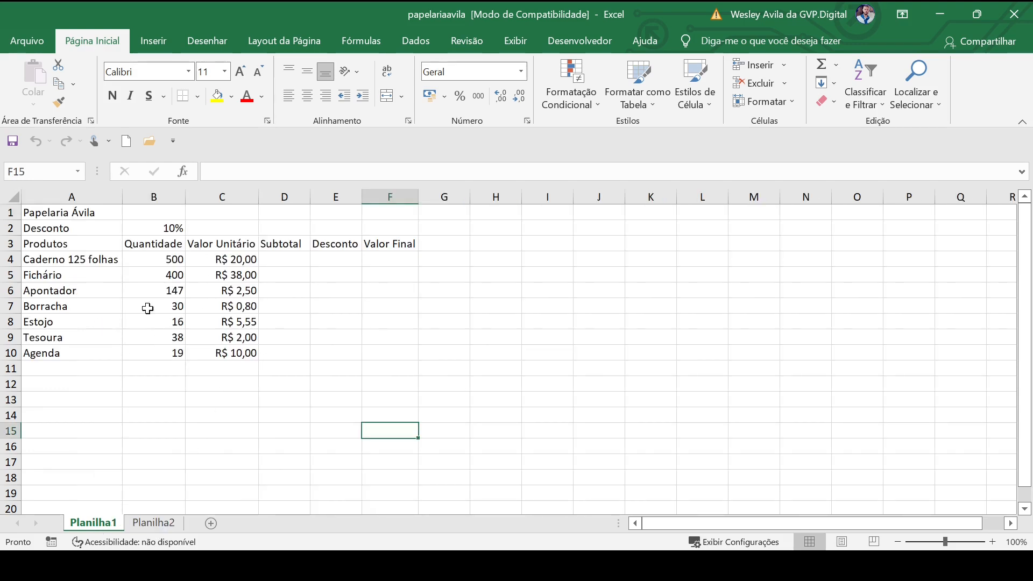
{"action": "left_click", "coordinate": [155, 523]}
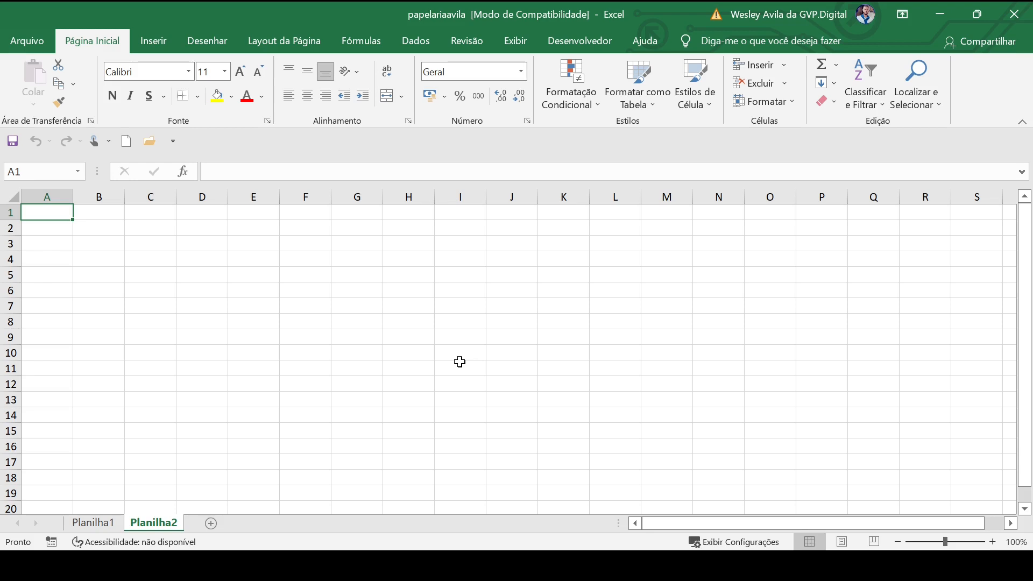
- Enter the headers "Horários" in A3 and "Segunda-feira" in B3 of Planilha2
{"action": "key", "text": "Down"}
{"action": "key", "text": "Down"}
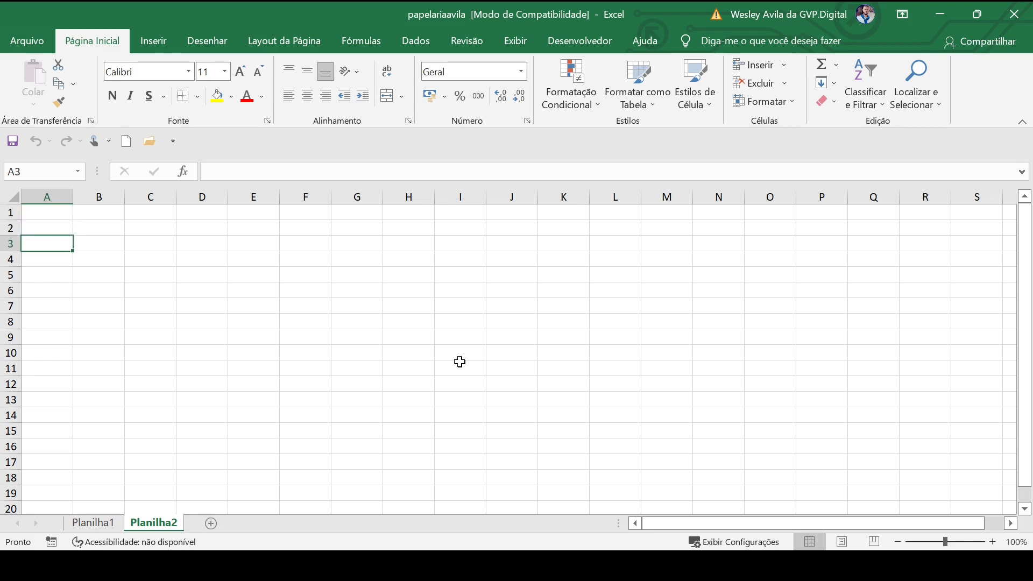
{"action": "type", "text": "Hoa"}
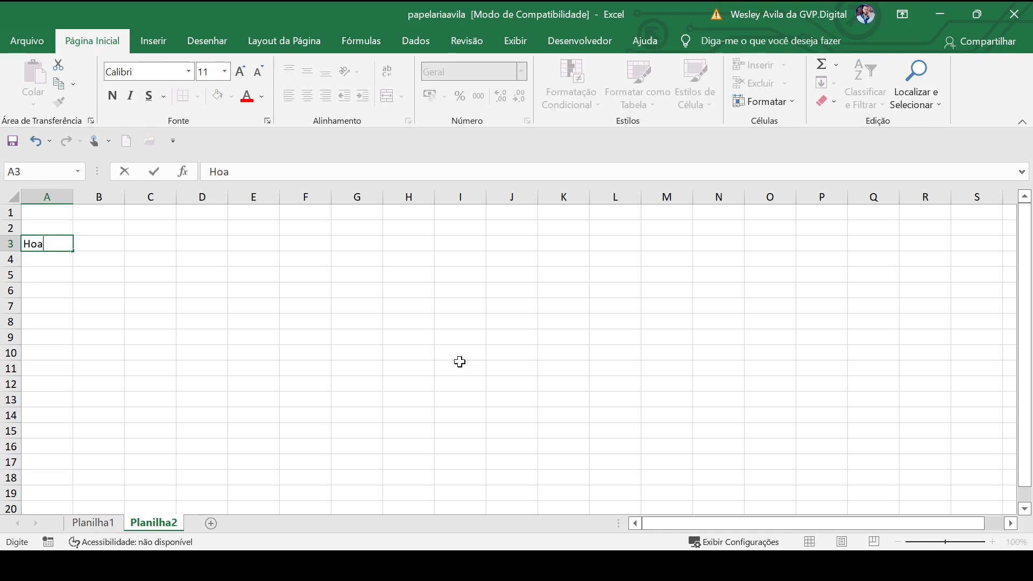
{"action": "key", "text": "BackSpace"}
{"action": "type", "text": "rários"}
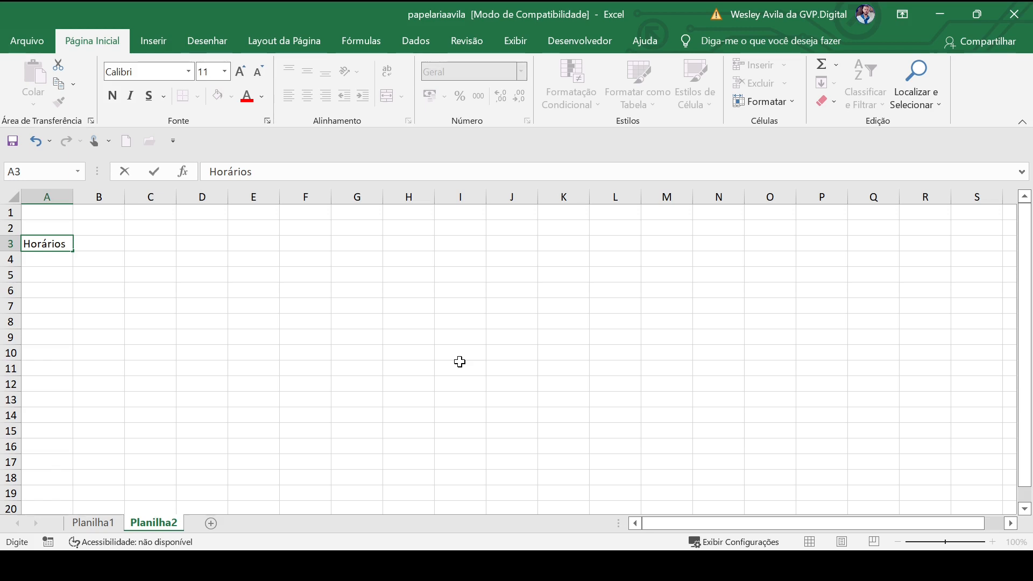
{"action": "key", "text": "Tab"}
{"action": "type", "text": "S"}
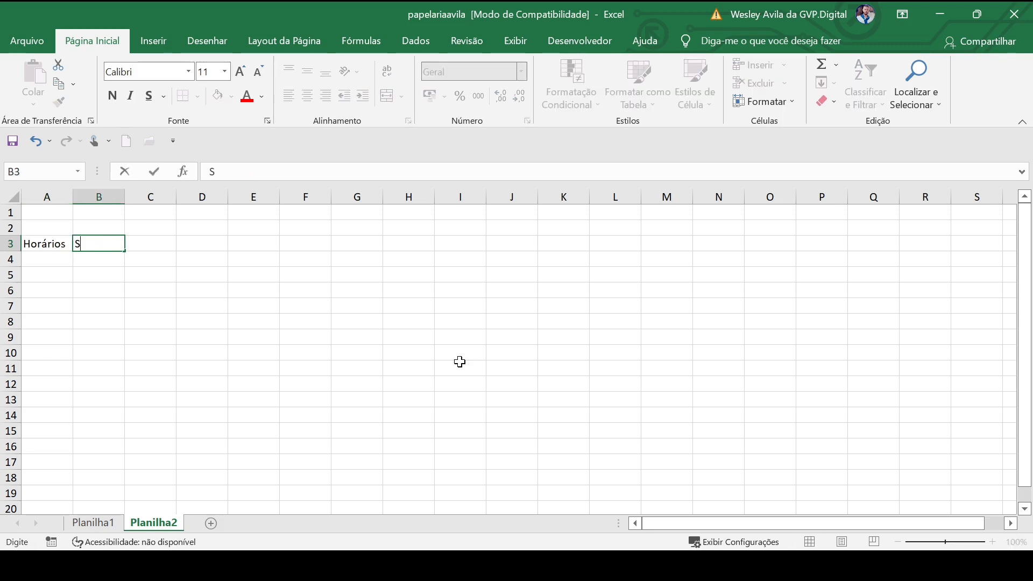
{"action": "type", "text": "egunda-feira"}
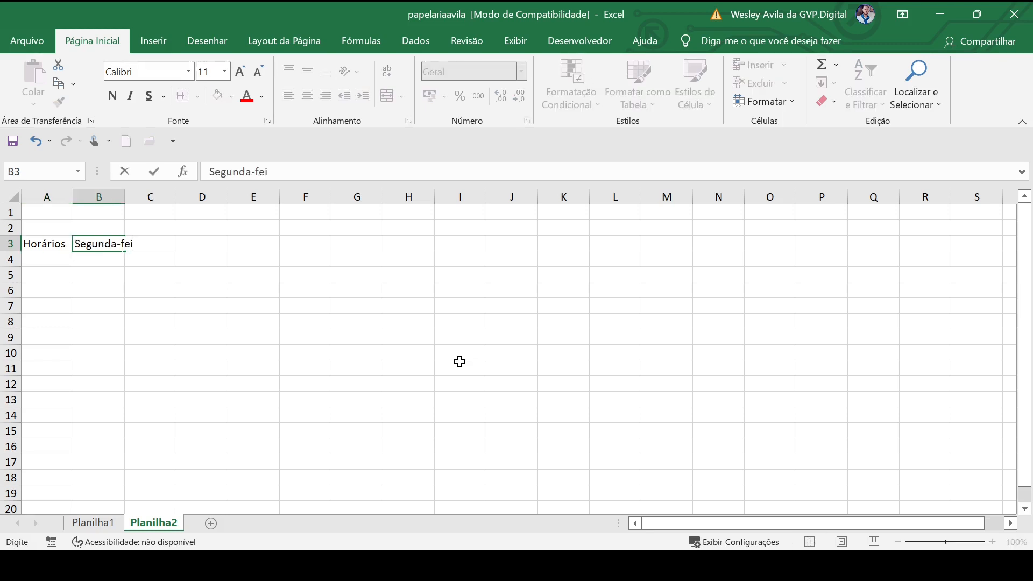
{"action": "key", "text": "Tab"}
- Enter the headers "Terça-feira" in C3 and "Quarta-feira" in D3
{"action": "type", "text": "T"}
{"action": "key", "text": "BackSpace"}
{"action": "type", "text": "Terçar"}
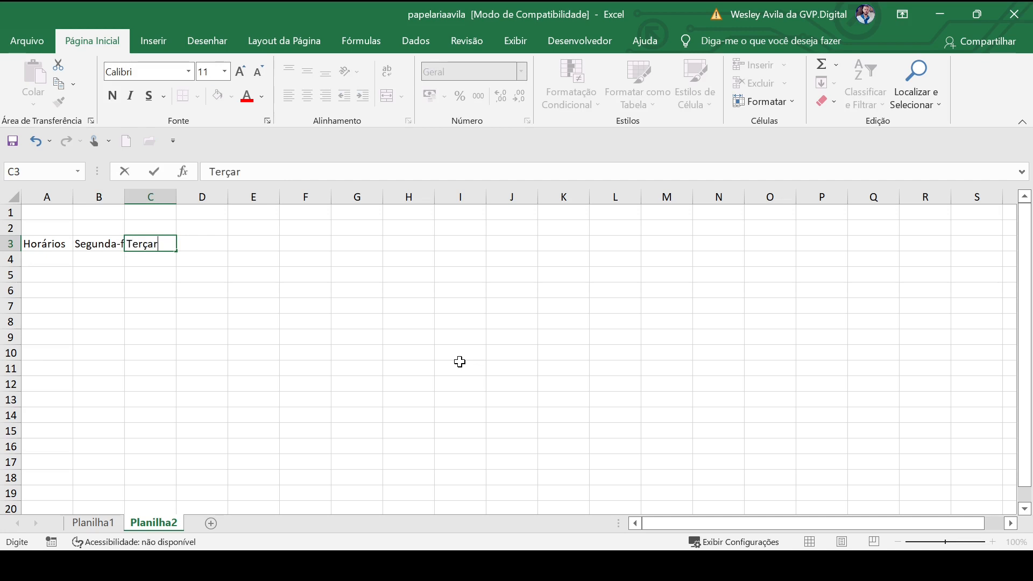
{"action": "key", "text": "BackSpace"}
{"action": "type", "text": "-feira"}
{"action": "key", "text": "Tab"}
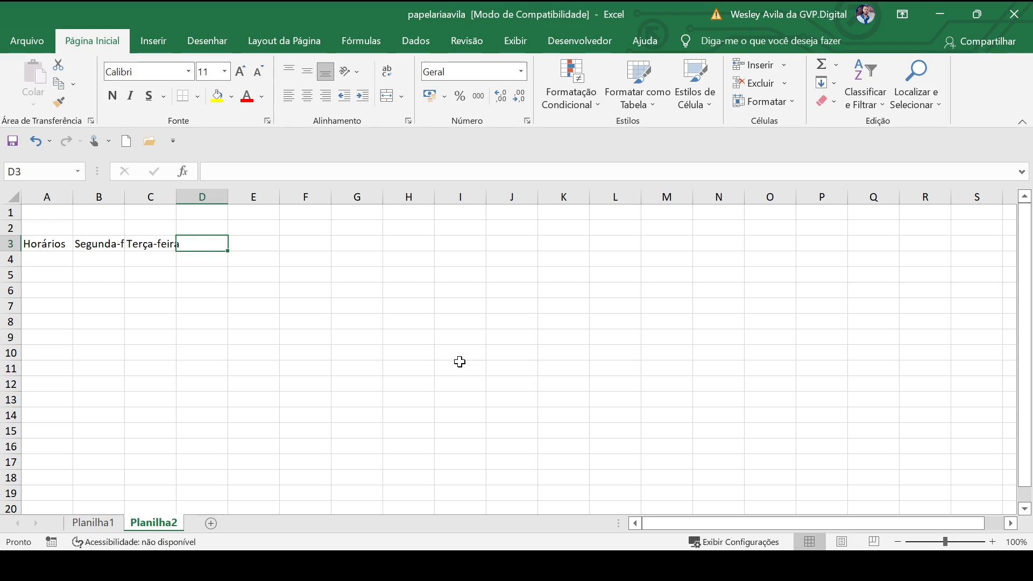
{"action": "type", "text": "Qua"}
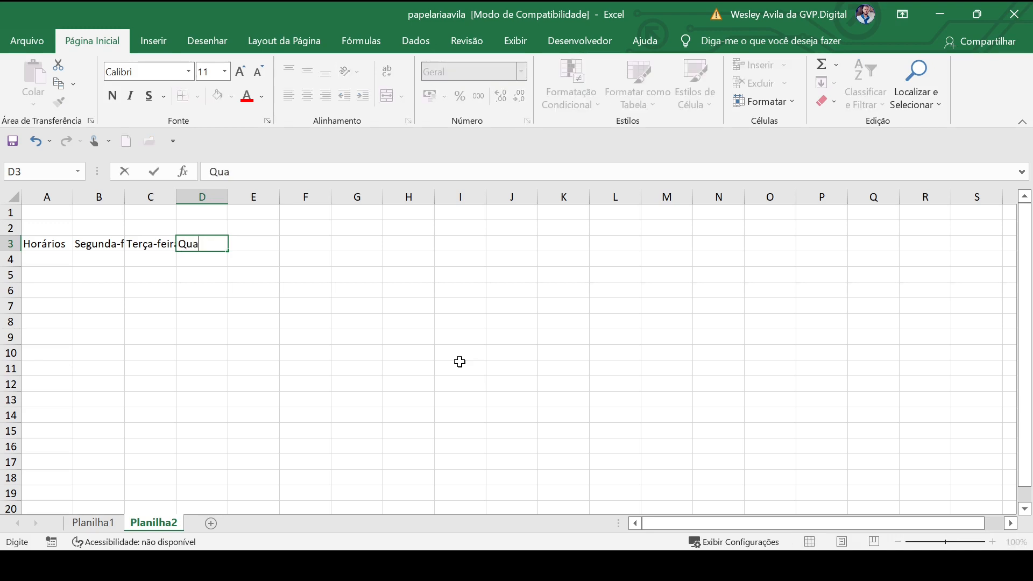
{"action": "type", "text": "rta-feira"}
{"action": "key", "text": "Tab"}
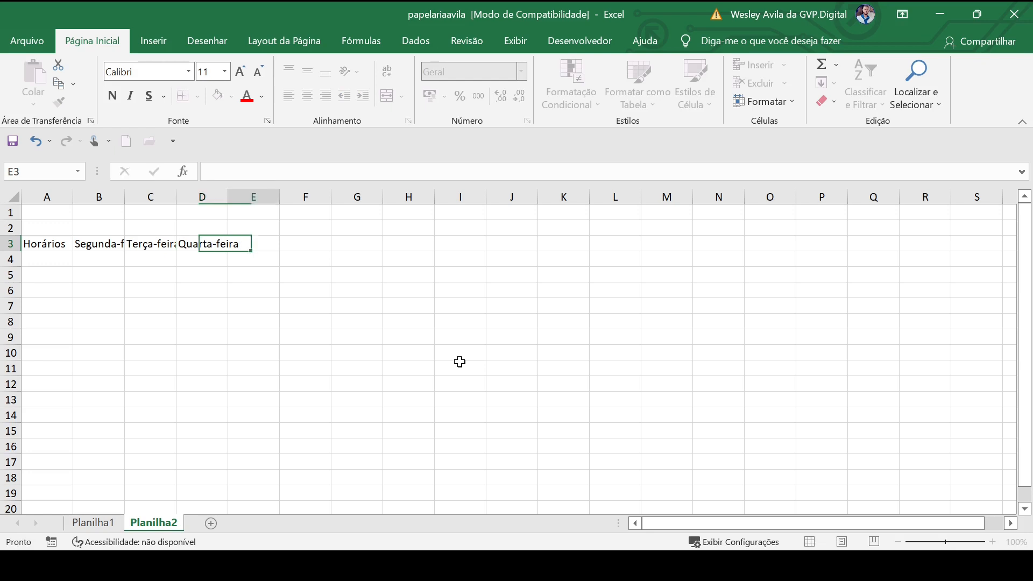
- Complete the header row with "Quinta-feira" in E3 and "Sexta-feira" in F3
{"action": "type", "text": "Quintaf"}
{"action": "key", "text": "BackSpace"}
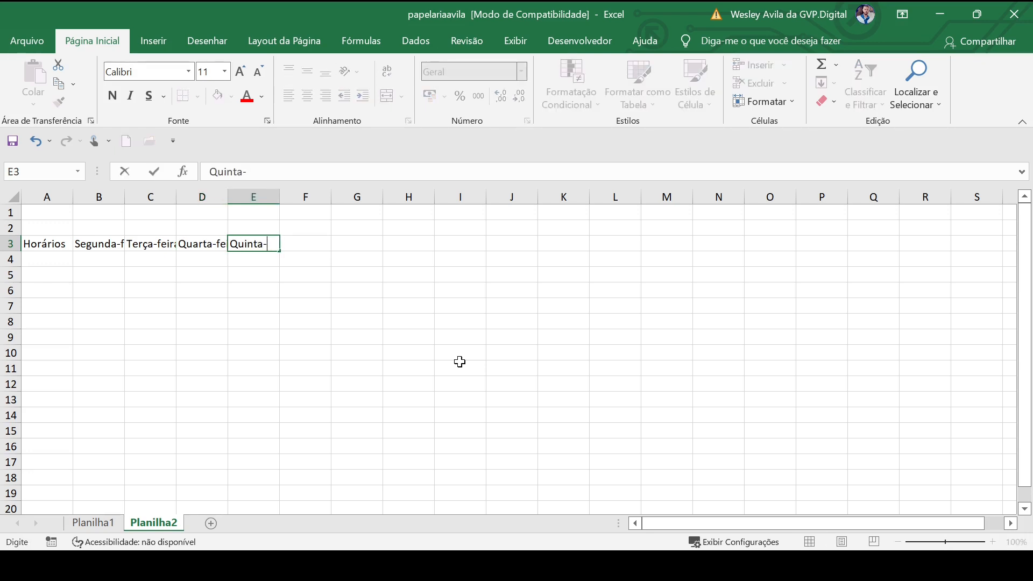
{"action": "type", "text": "-feira"}
{"action": "key", "text": "Tab"}
{"action": "type", "text": "Sext"}
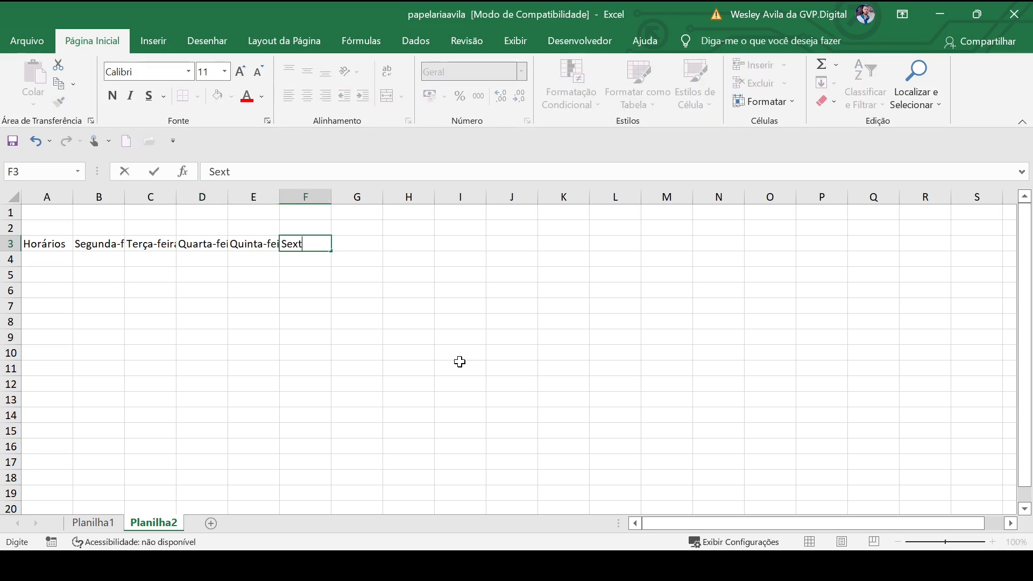
{"action": "type", "text": "a-feira"}
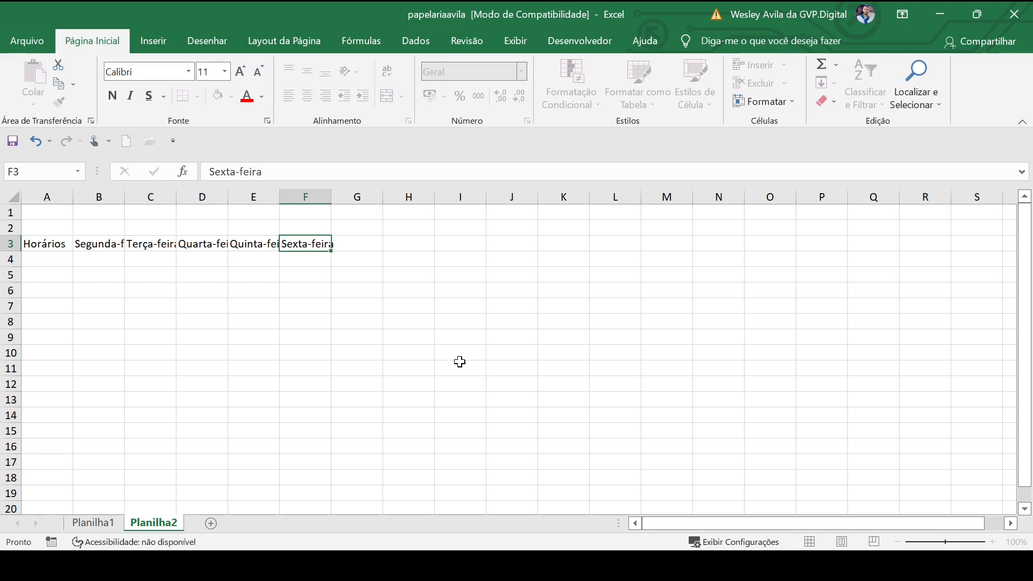
{"action": "key", "text": "Return"}
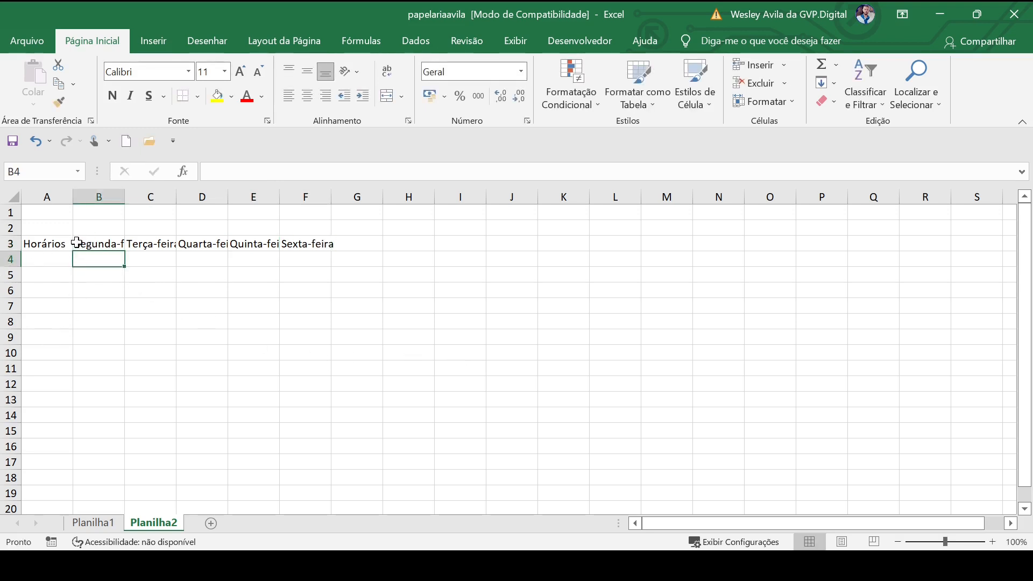
- Check the weekday headers in row 3 for text that is cut off by the column width
{"action": "left_click", "coordinate": [81, 244]}
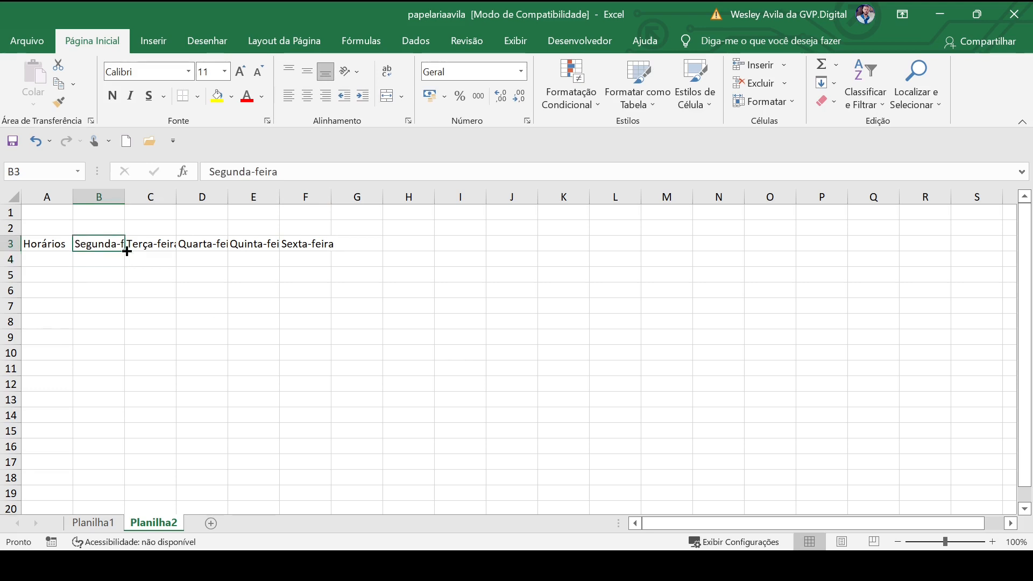
{"action": "left_click", "coordinate": [145, 245]}
{"action": "left_click", "coordinate": [211, 250]}
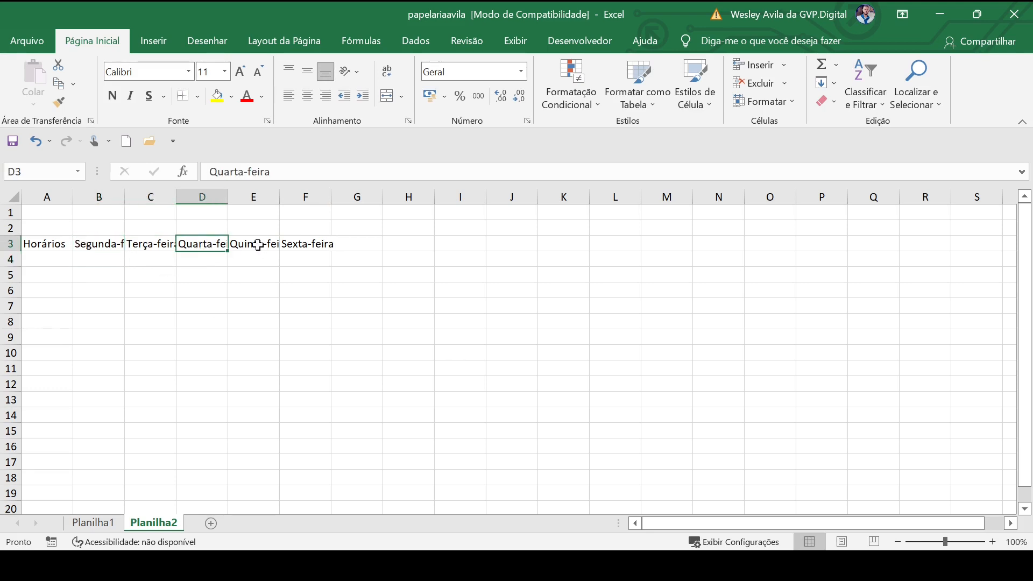
{"action": "left_click", "coordinate": [255, 243]}
{"action": "left_click", "coordinate": [339, 295]}
{"action": "left_click", "coordinate": [313, 258]}
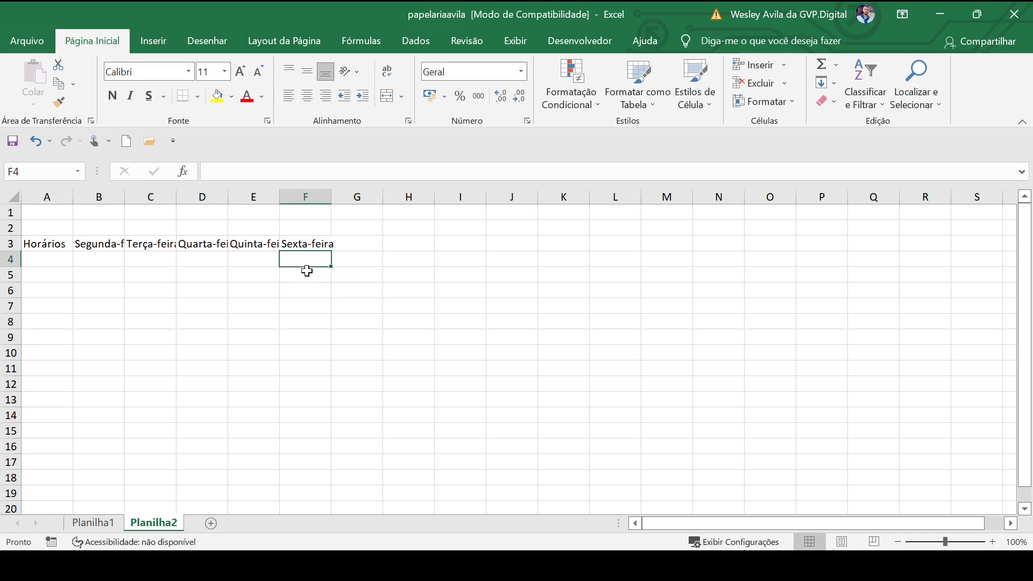
{"action": "left_click", "coordinate": [143, 304]}
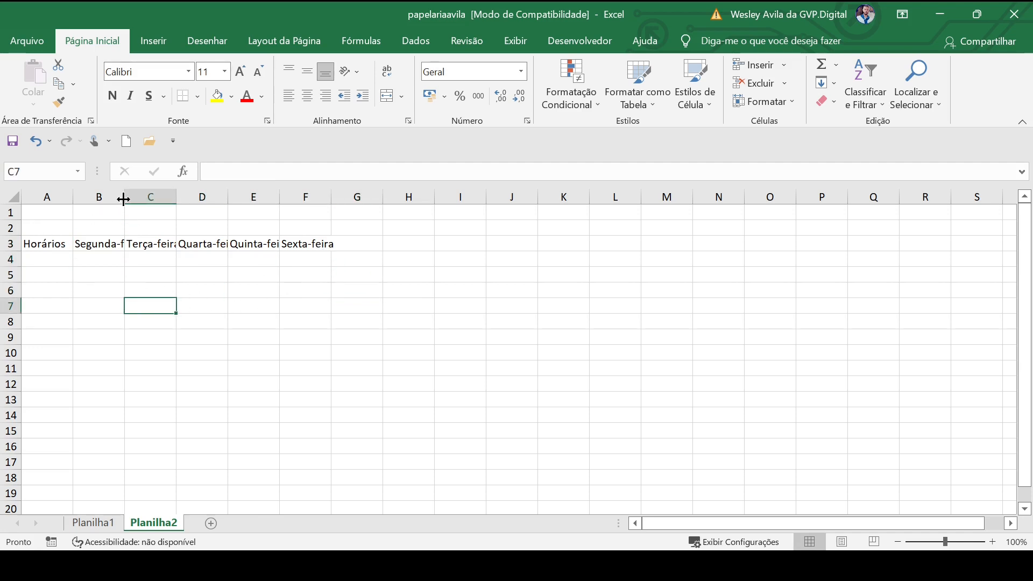
{"action": "left_click", "coordinate": [205, 335]}
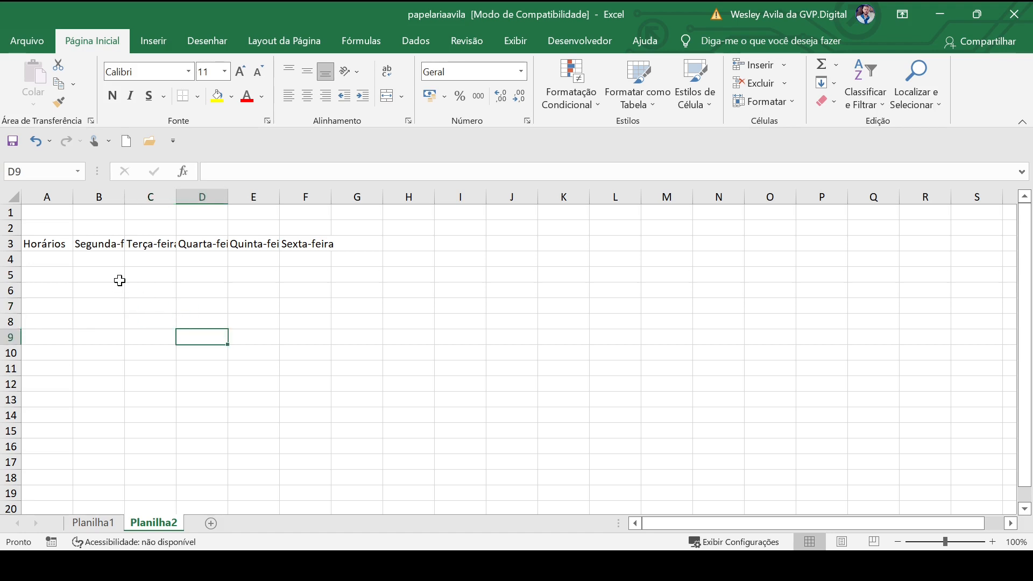
{"action": "left_click_drag", "start_coordinate": [53, 215], "coordinate": [357, 293]}
{"action": "left_click", "coordinate": [393, 339]}
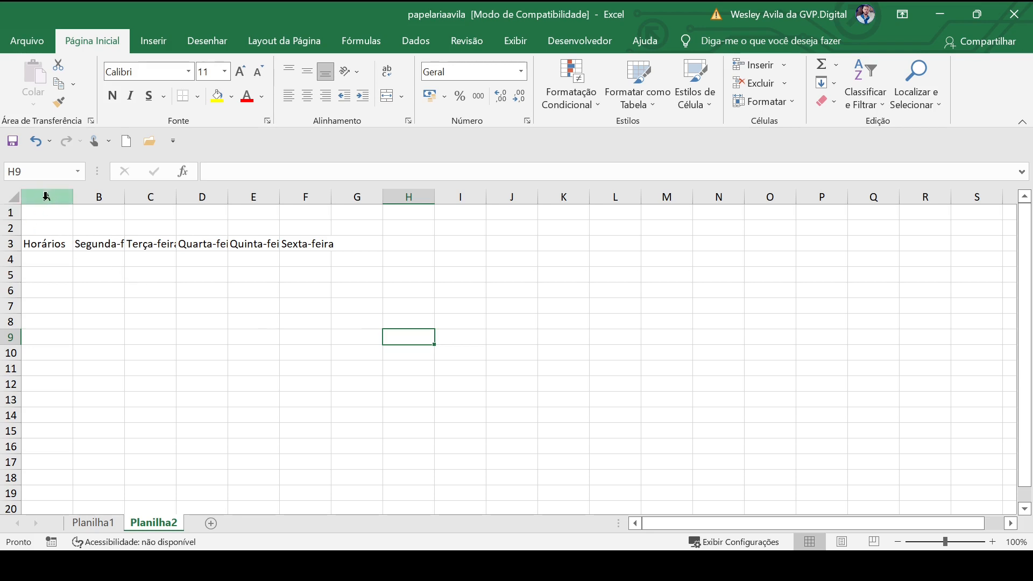
{"action": "left_click", "coordinate": [2, 215]}
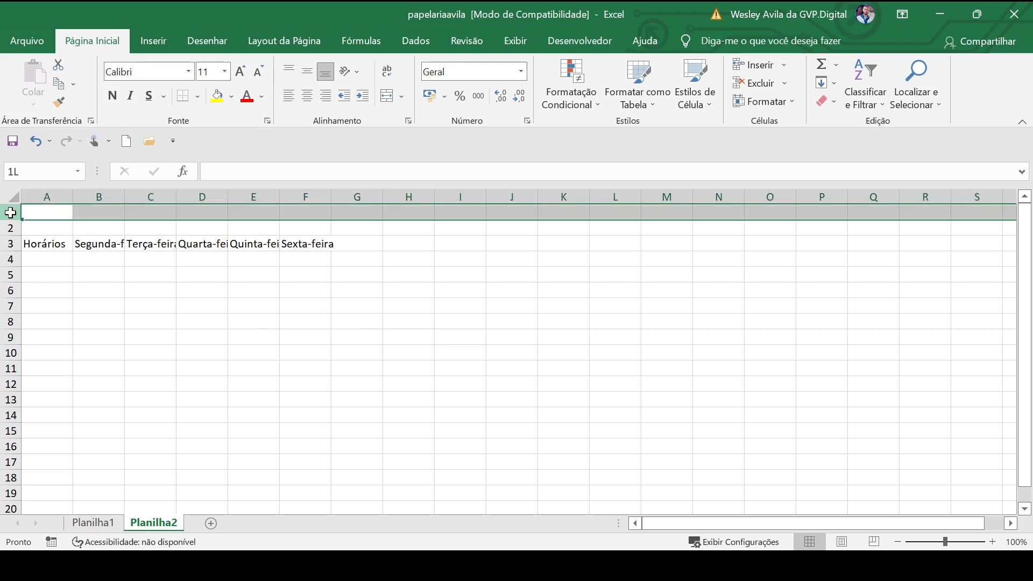
{"action": "left_click", "coordinate": [151, 334]}
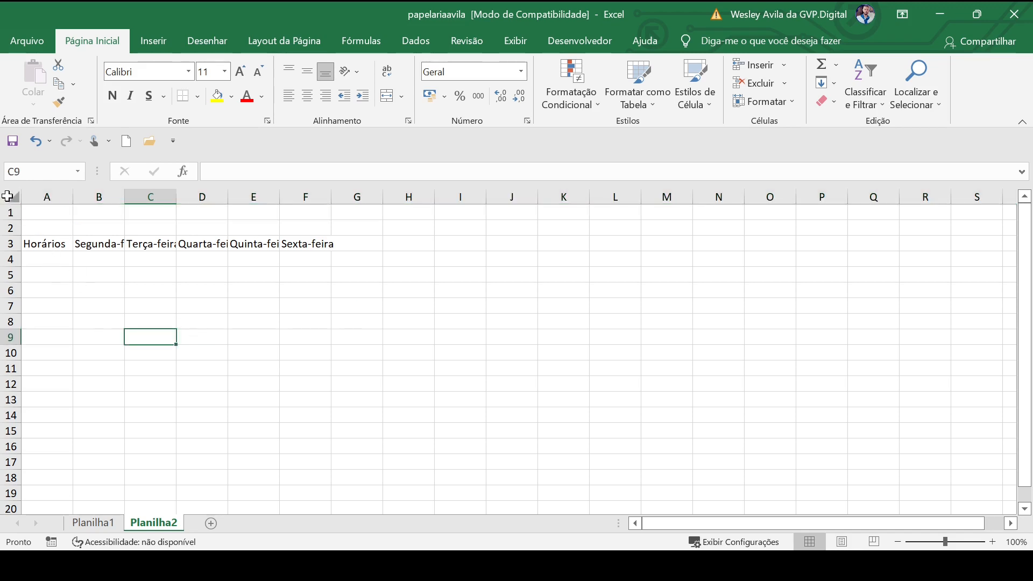
- Select the whole worksheet, autofit all column widths to their contents, and clear the selection
{"action": "left_click", "coordinate": [7, 196]}
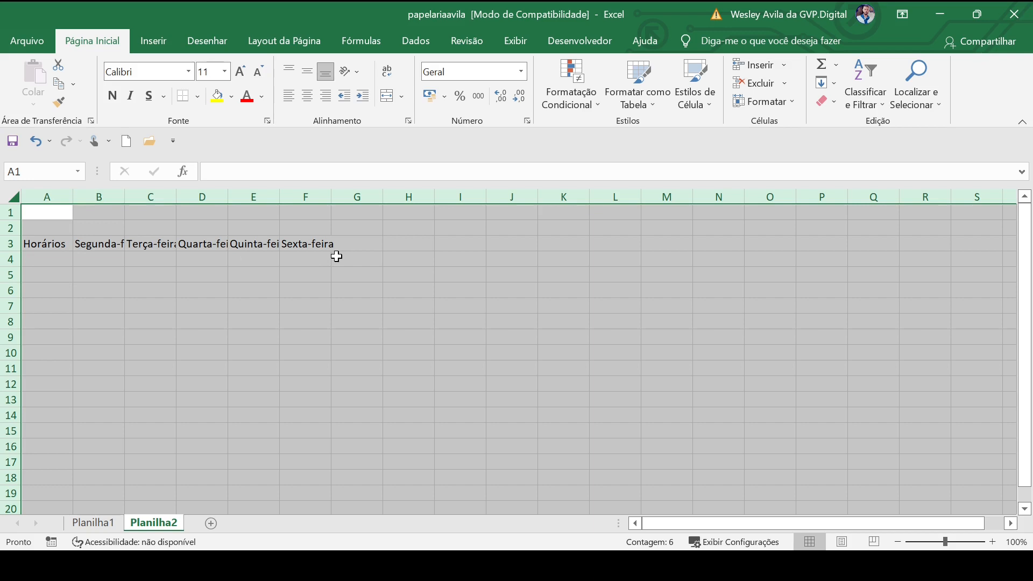
{"action": "double_click", "coordinate": [227, 197]}
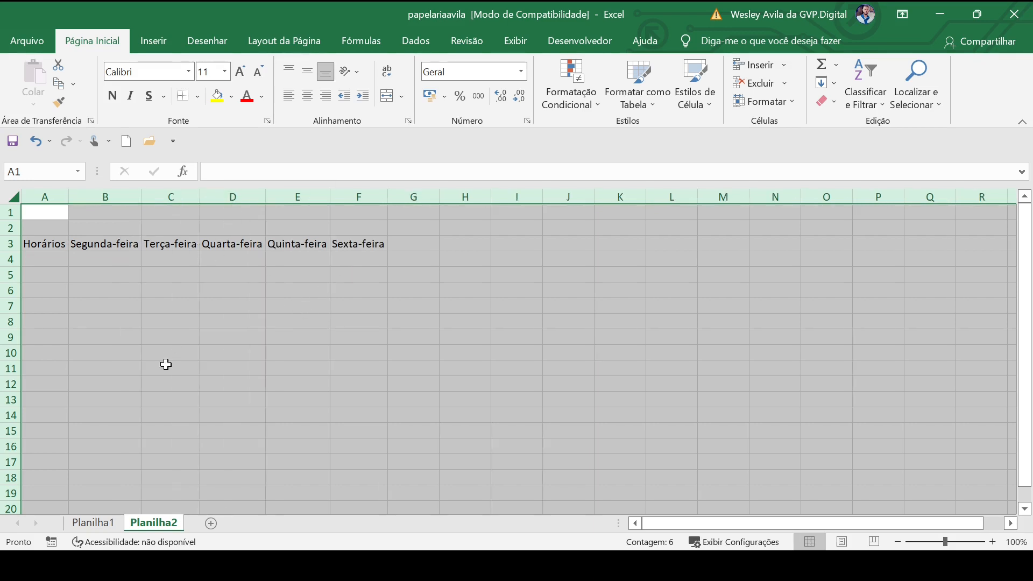
{"action": "left_click", "coordinate": [146, 339]}
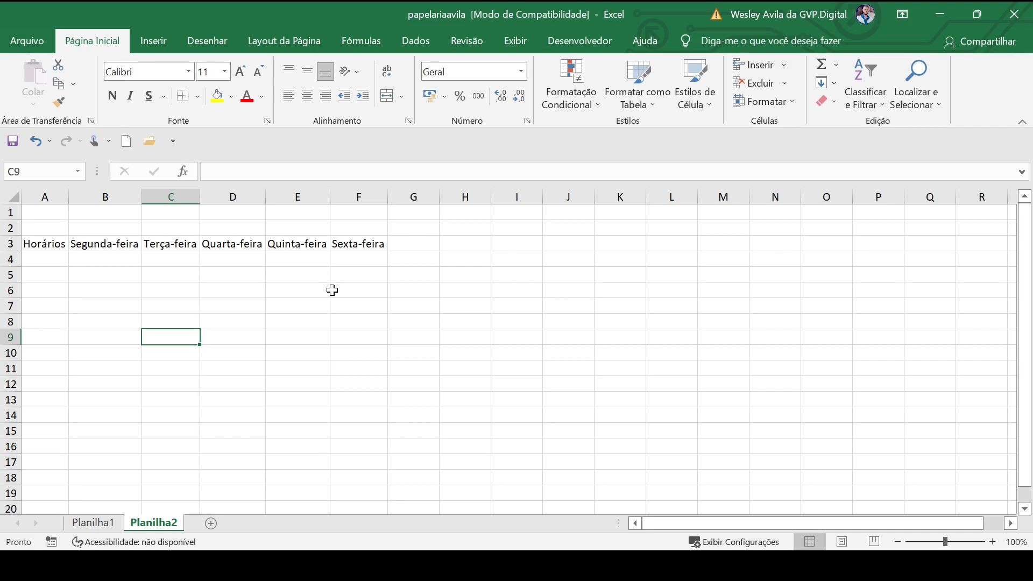
{"action": "left_click", "coordinate": [321, 335]}
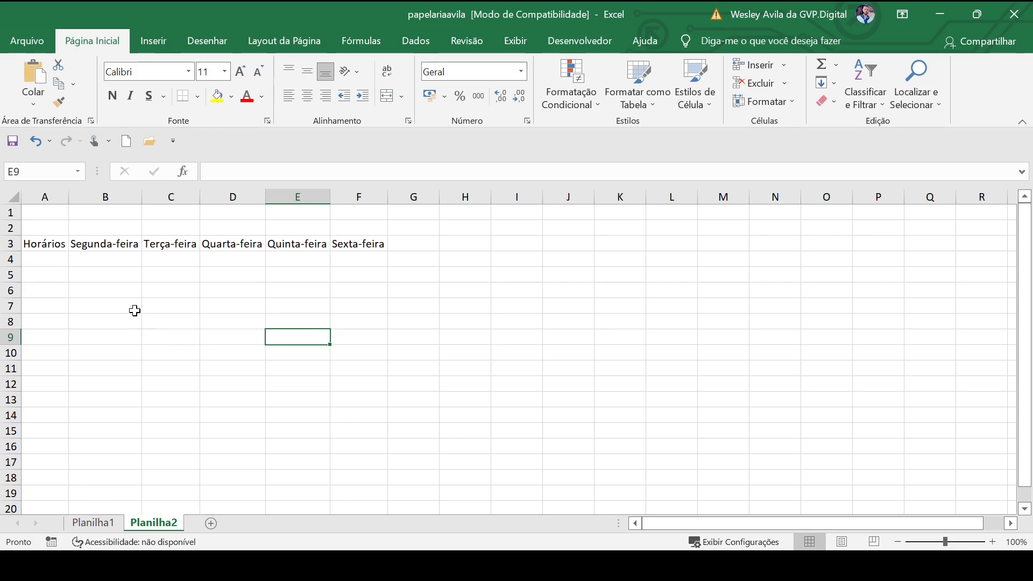
- List the Segunda-feira activities "Trabalho", "Academia" and "Estudos" in cells B4 to B6
{"action": "left_click", "coordinate": [111, 260]}
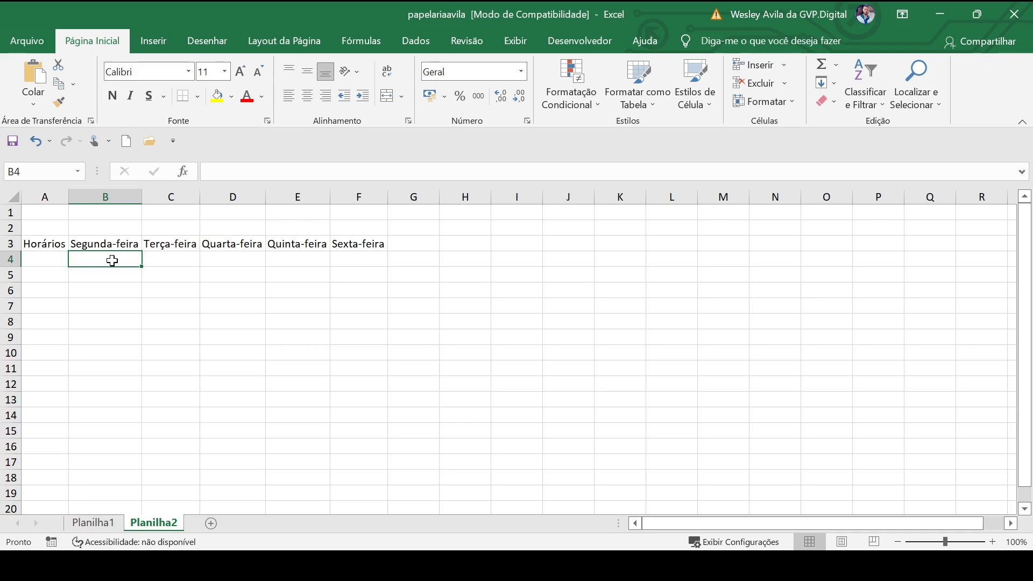
{"action": "type", "text": "Trabalho"}
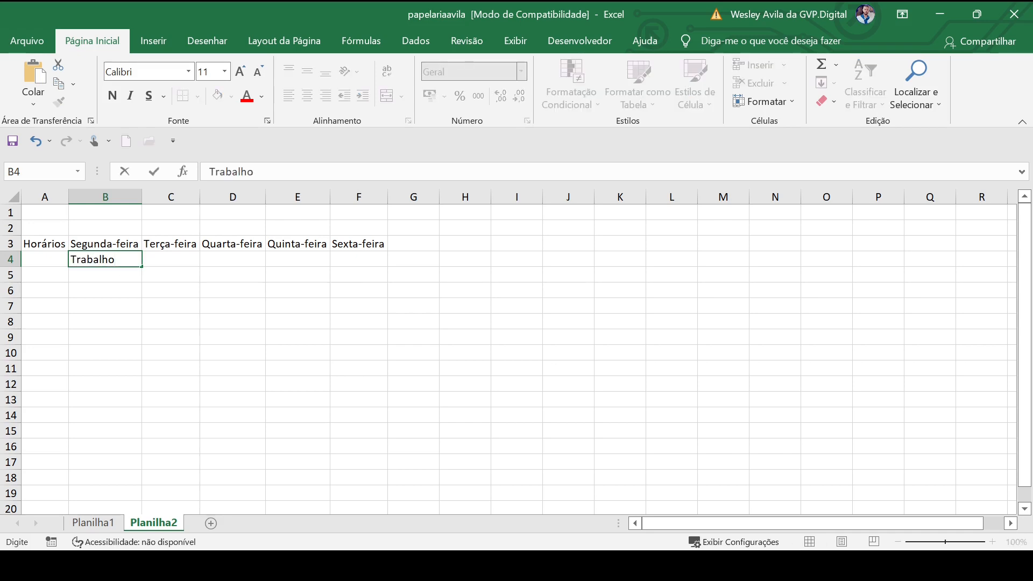
{"action": "key", "text": "Return"}
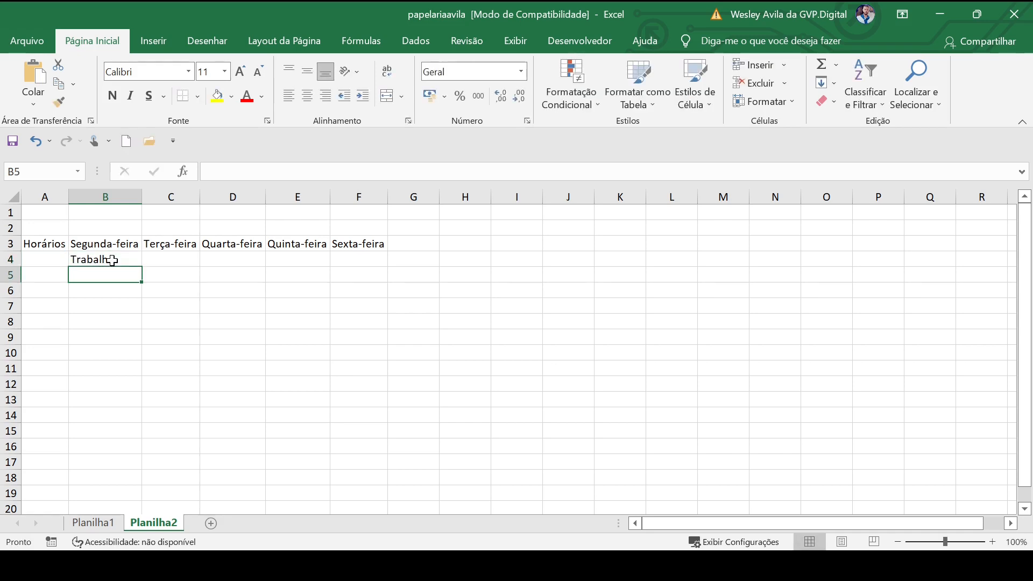
{"action": "type", "text": "A"}
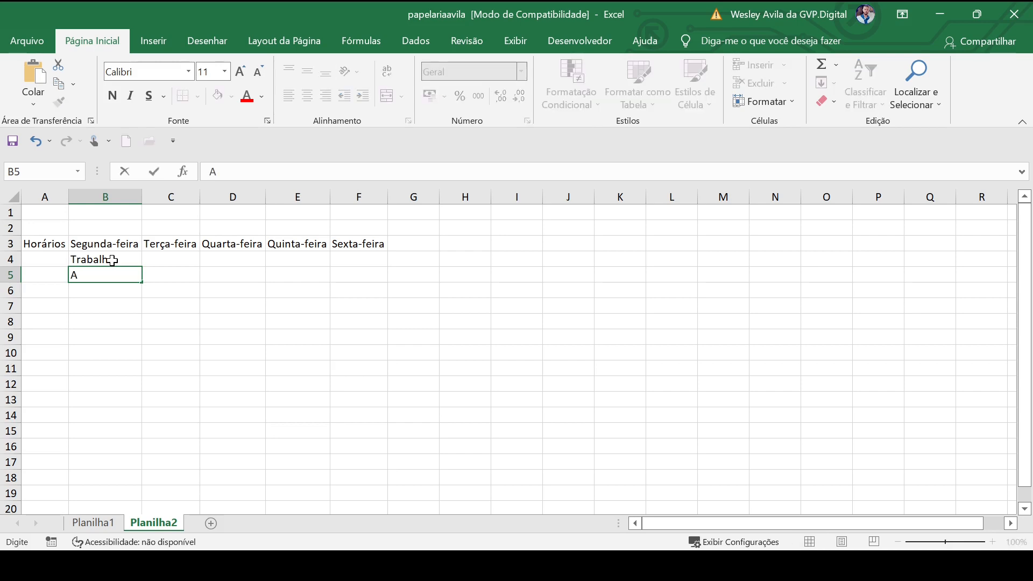
{"action": "type", "text": "cademia"}
{"action": "key", "text": "Return"}
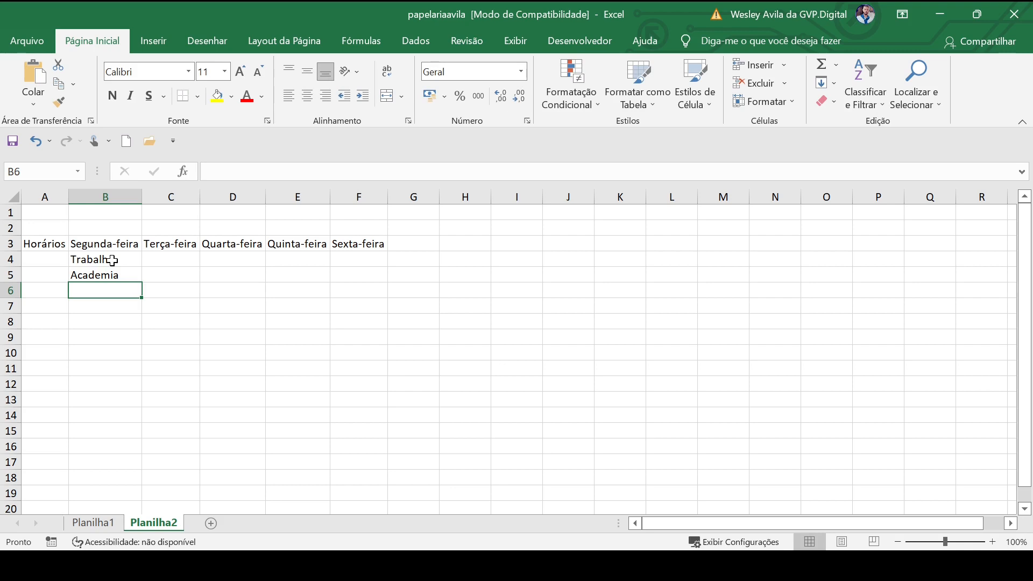
{"action": "type", "text": "Estudos"}
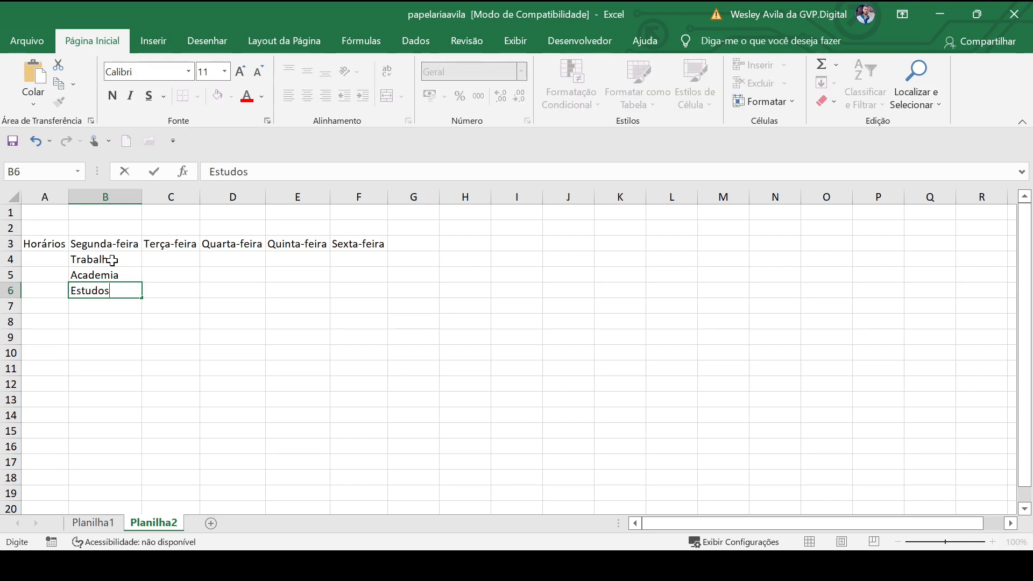
{"action": "key", "text": "Return"}
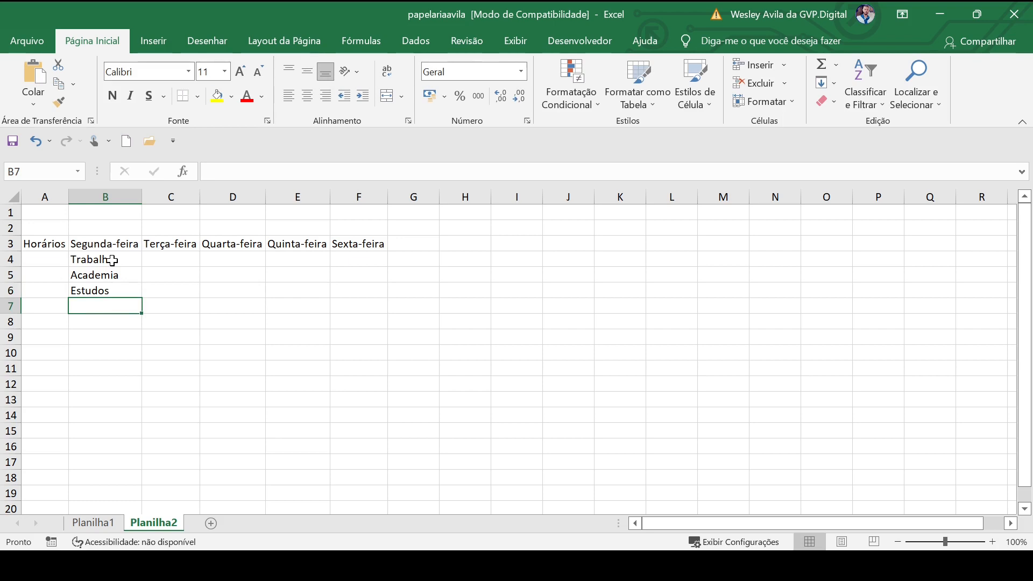
- Enter "Leitura" in B7 and start the Terça-feira column with "Trabralho" in C4
{"action": "type", "text": "Leitura"}
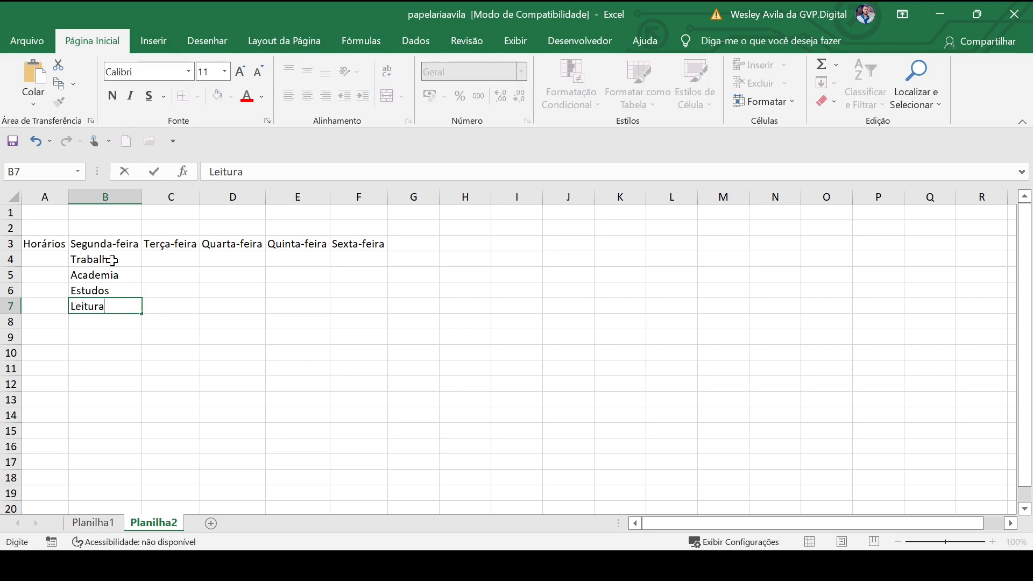
{"action": "key", "text": "Tab"}
{"action": "key", "text": "Up"}
{"action": "key", "text": "Up"}
{"action": "key", "text": "Up"}
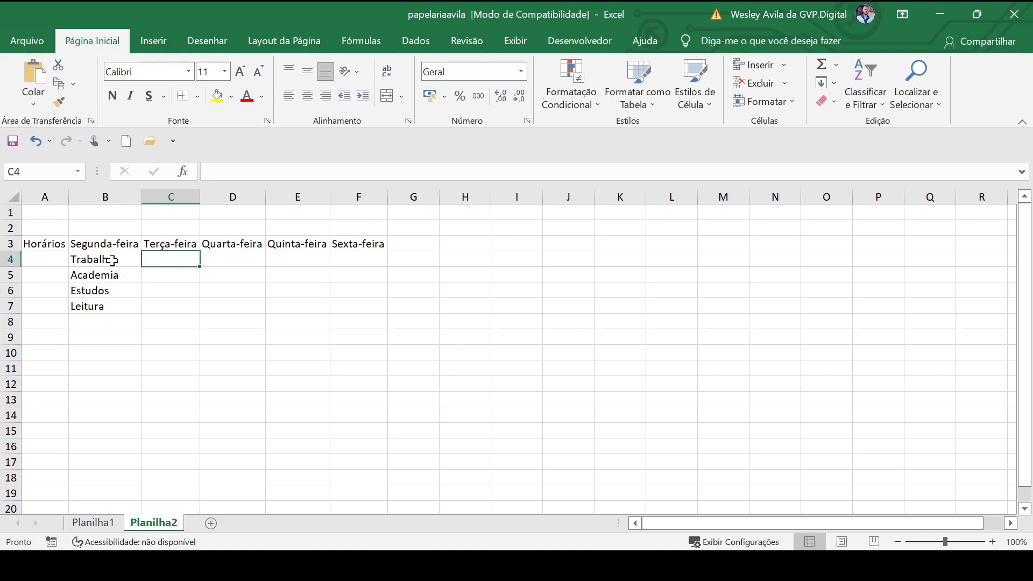
{"action": "type", "text": "Trabralho"}
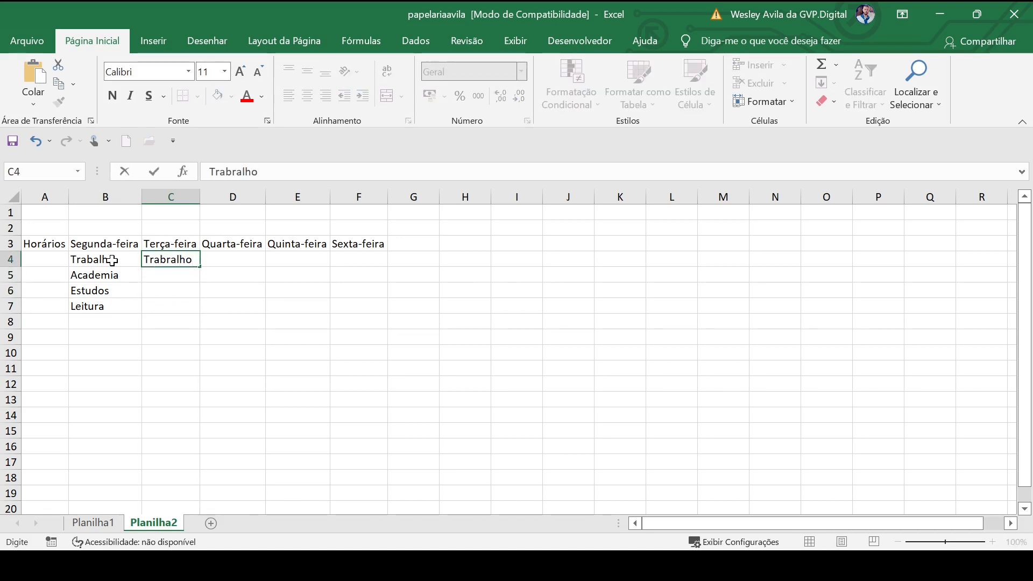
{"action": "key", "text": "Return"}
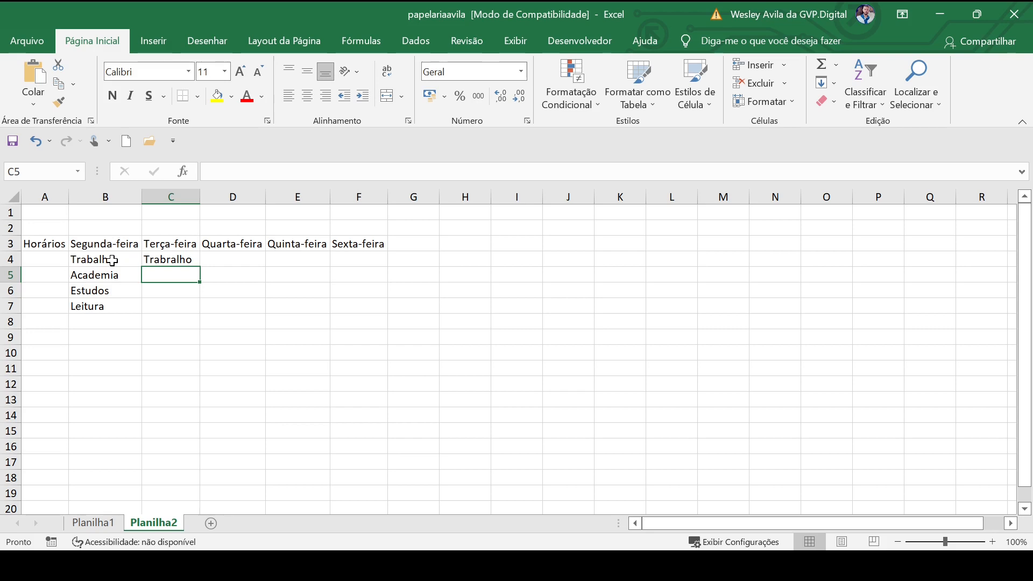
- List the remaining Terça-feira activities "Aula de Natação", "Estudos" and "TV" in cells C5 to C7
{"action": "type", "text": "Aula de "}
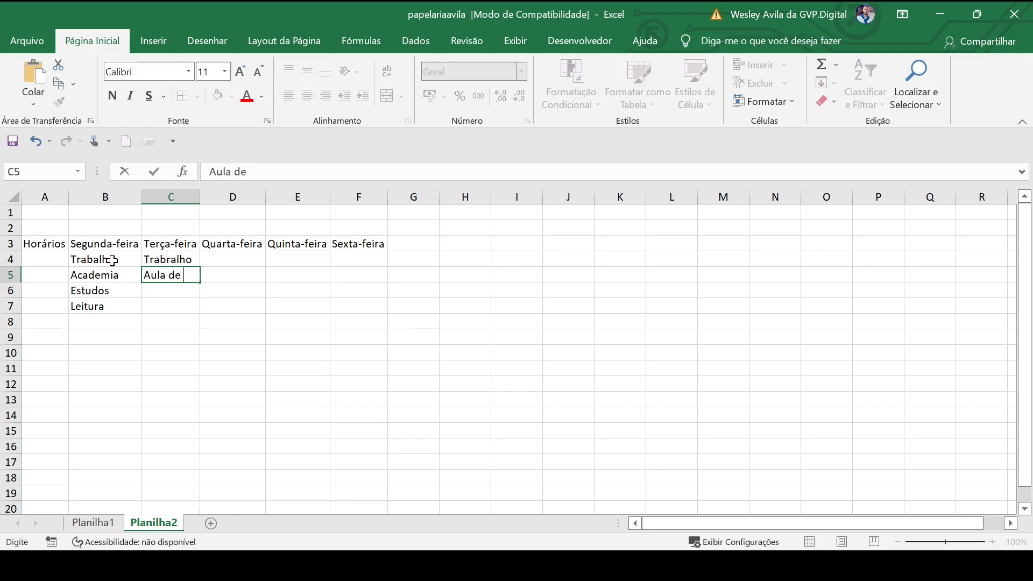
{"action": "type", "text": "Natação"}
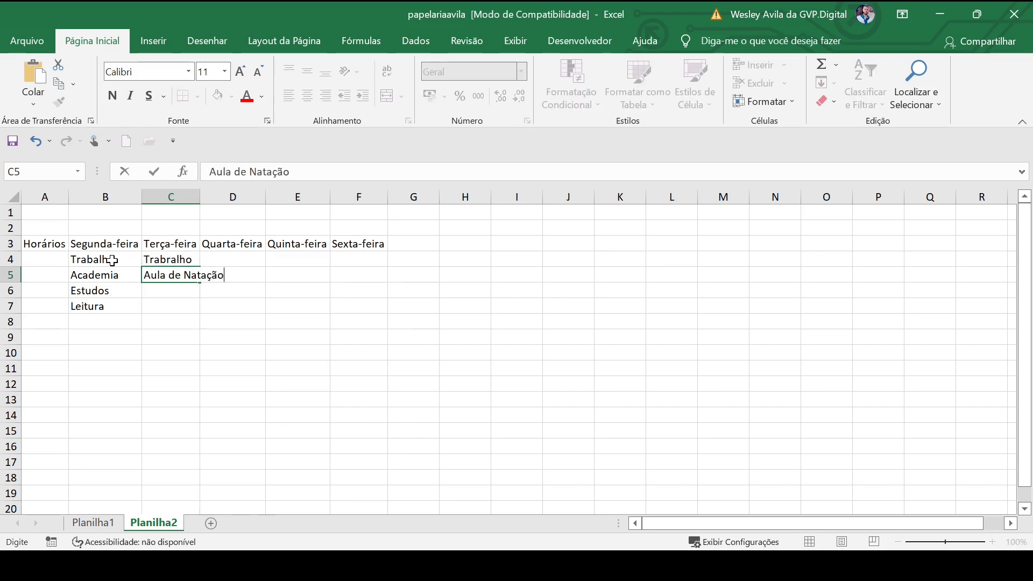
{"action": "key", "text": "Return"}
{"action": "type", "text": "E"}
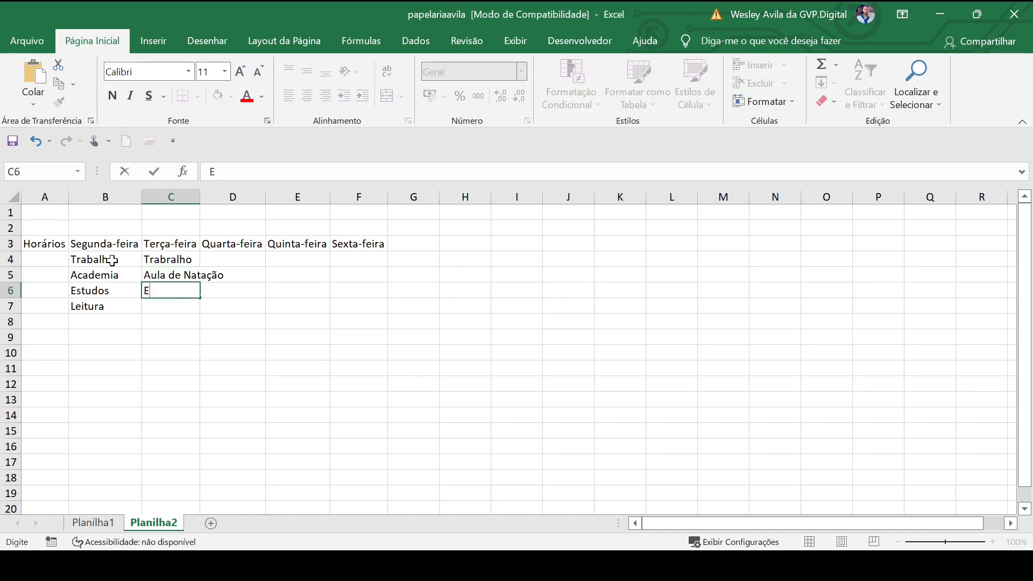
{"action": "type", "text": "studos"}
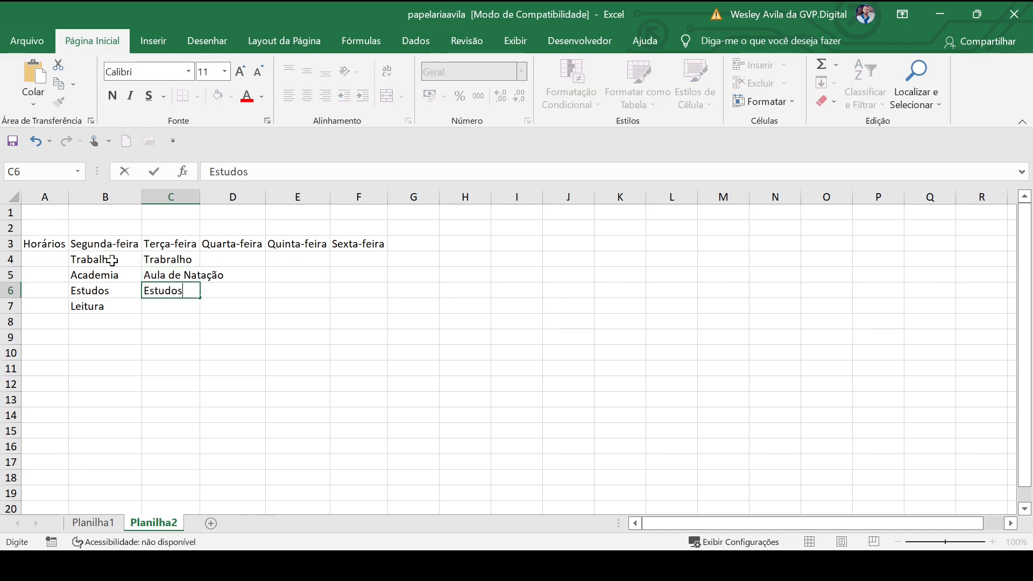
{"action": "key", "text": "Return"}
{"action": "type", "text": "L"}
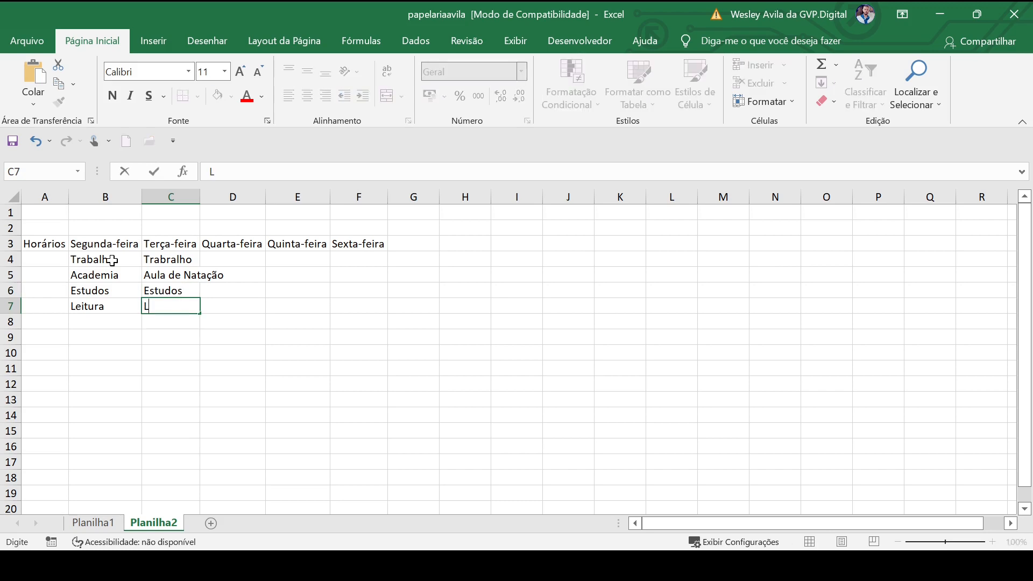
{"action": "key", "text": "BackSpace"}
{"action": "type", "text": "TV"}
{"action": "key", "text": "Tab"}
{"action": "key", "text": "alt"}
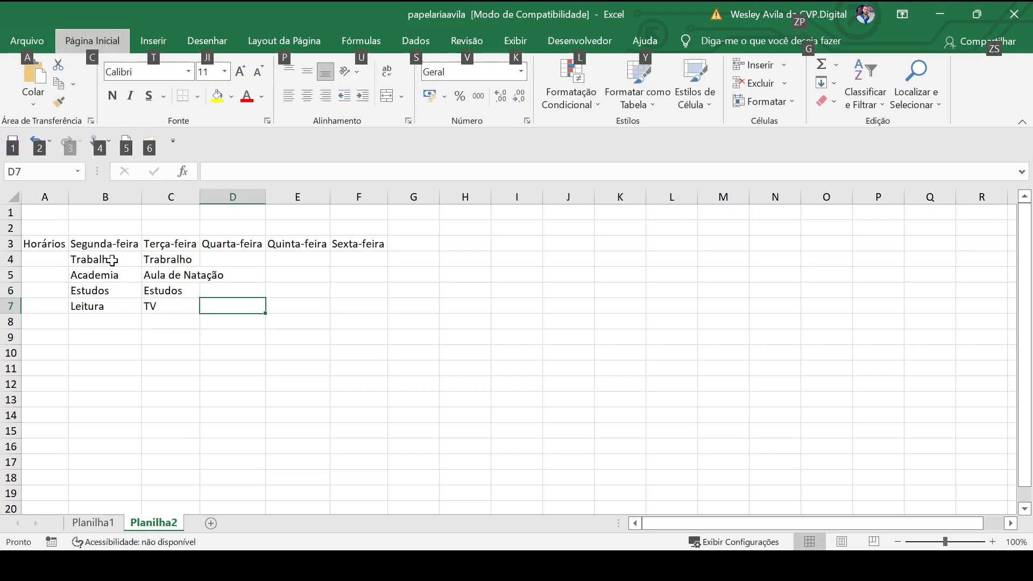
{"action": "key", "text": "alt"}
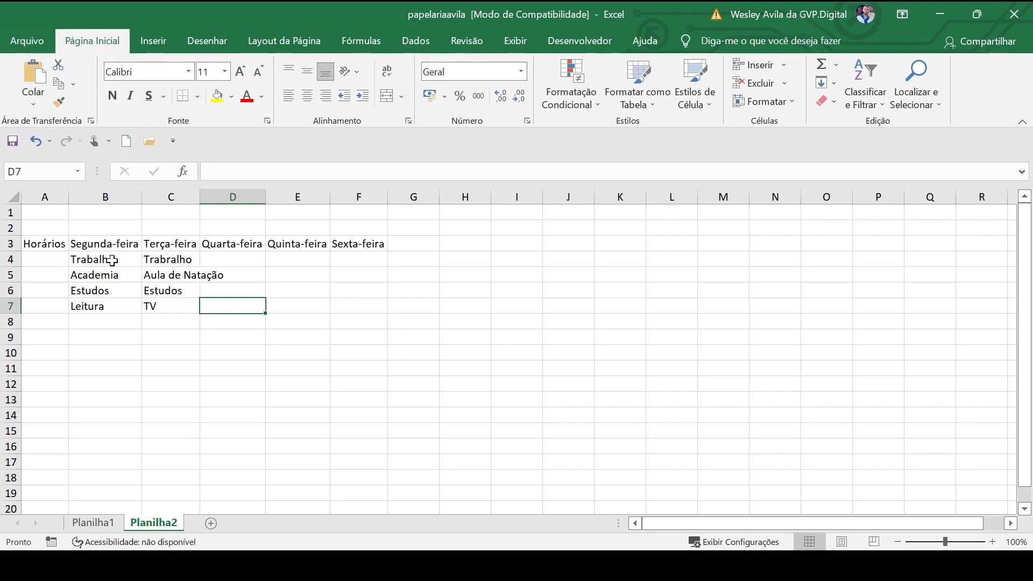
- Enter "Trabalho" for Quarta-feira, Quinta-feira and Sexta-feira in cells D4 to F4
{"action": "left_click", "coordinate": [218, 261]}
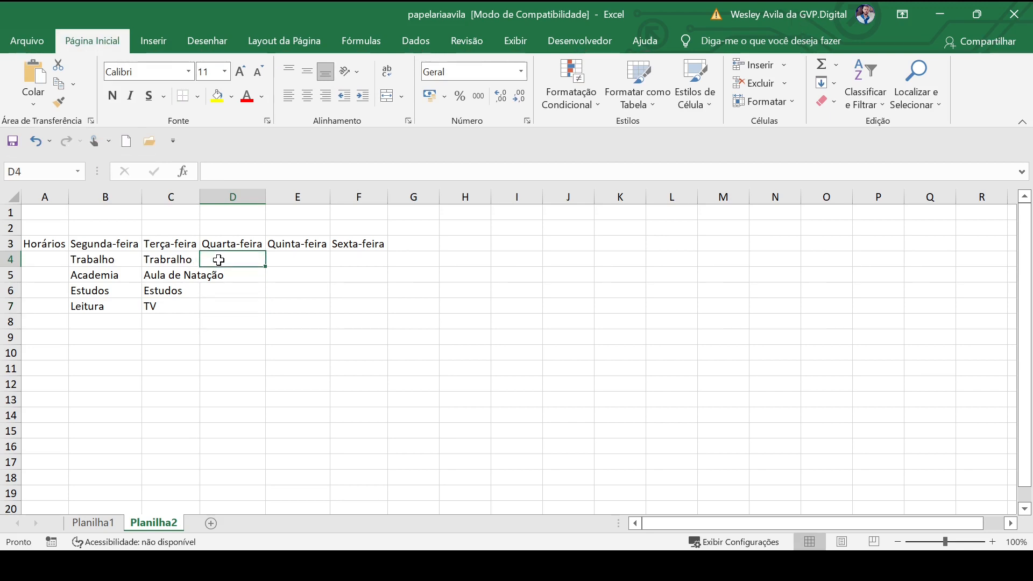
{"action": "type", "text": "Trab"}
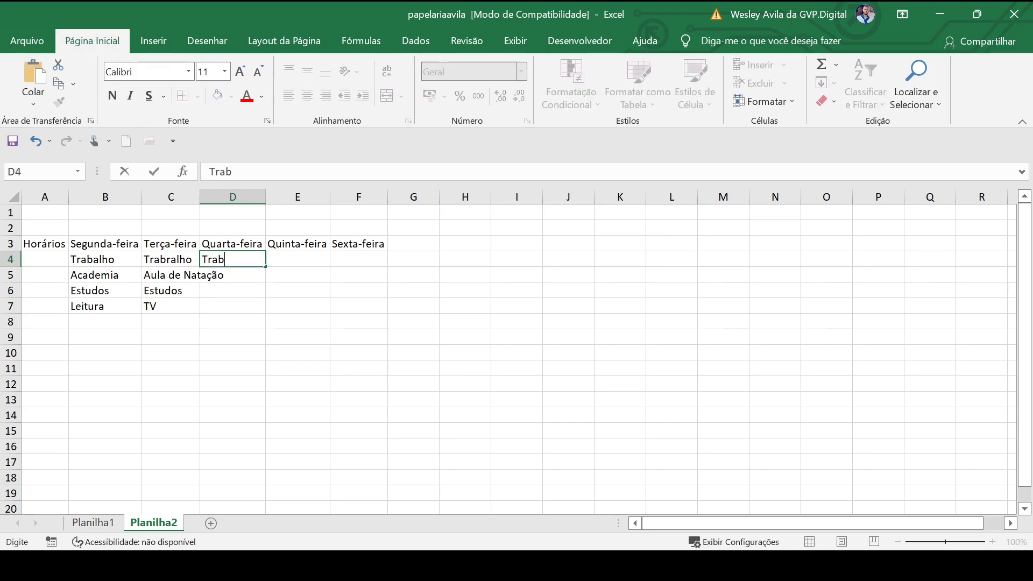
{"action": "type", "text": "alho"}
{"action": "key", "text": "Tab"}
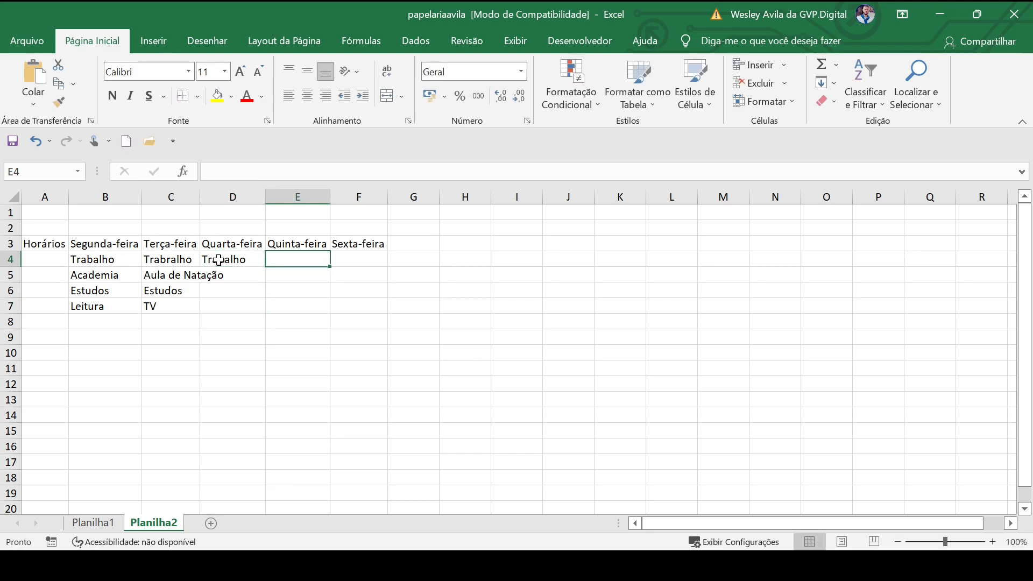
{"action": "type", "text": "Trabalho"}
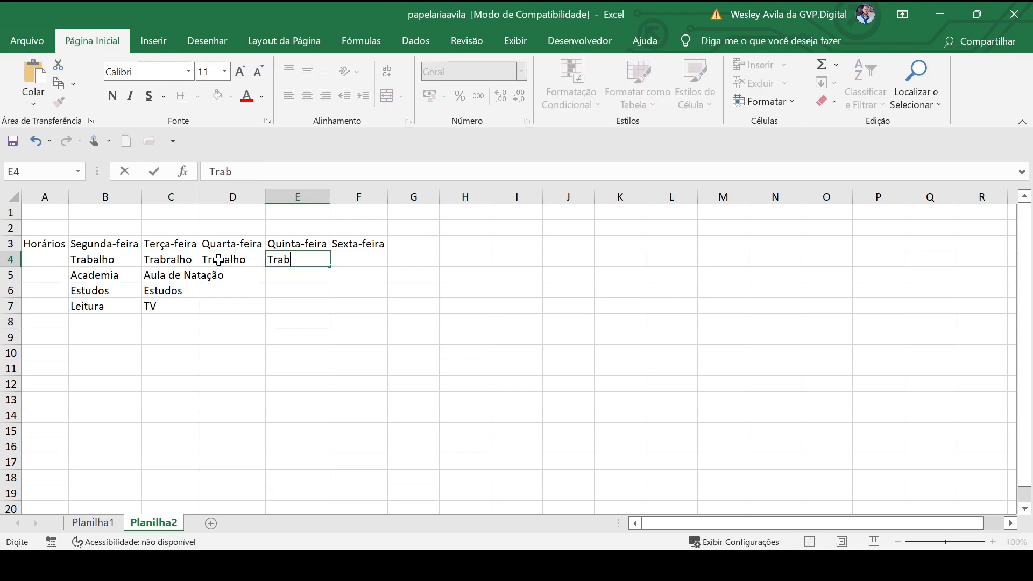
{"action": "key", "text": "Tab"}
{"action": "type", "text": "Trabalho"}
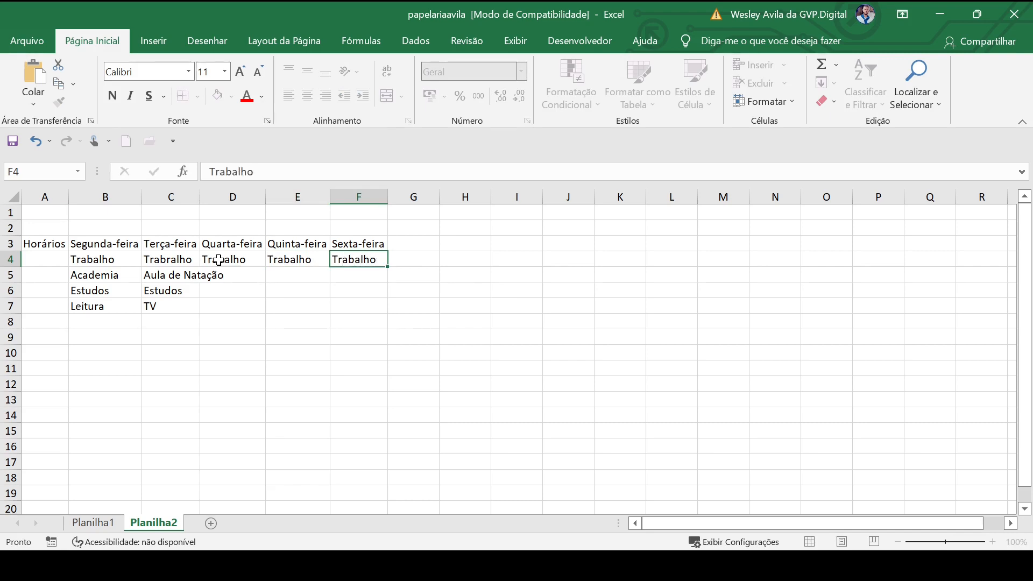
{"action": "key", "text": "Return"}
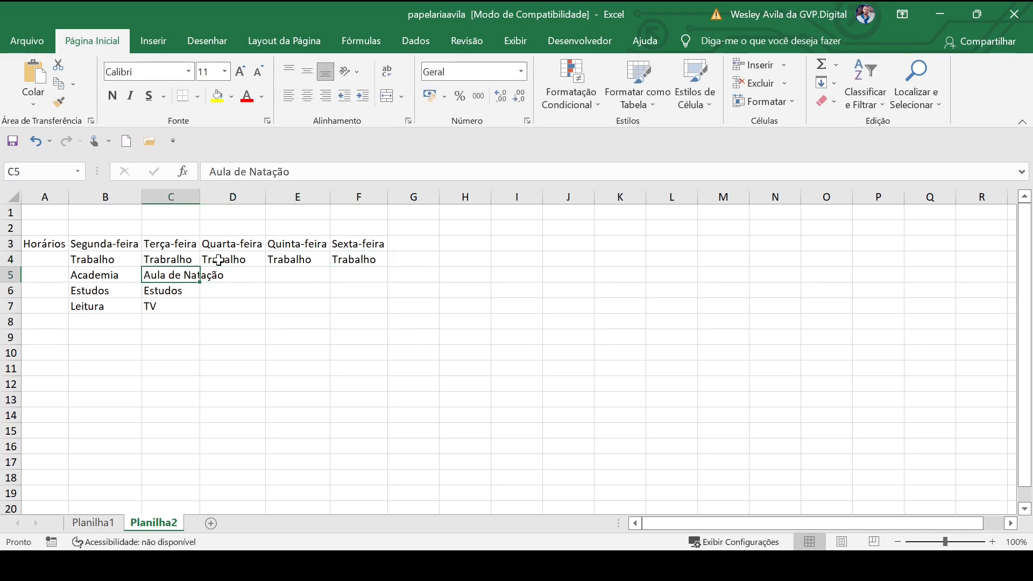
- List the Quarta-feira activities "Academia", "Estudos" and "TV" in cells D5 to D7
{"action": "key", "text": "Tab"}
{"action": "type", "text": "Aca"}
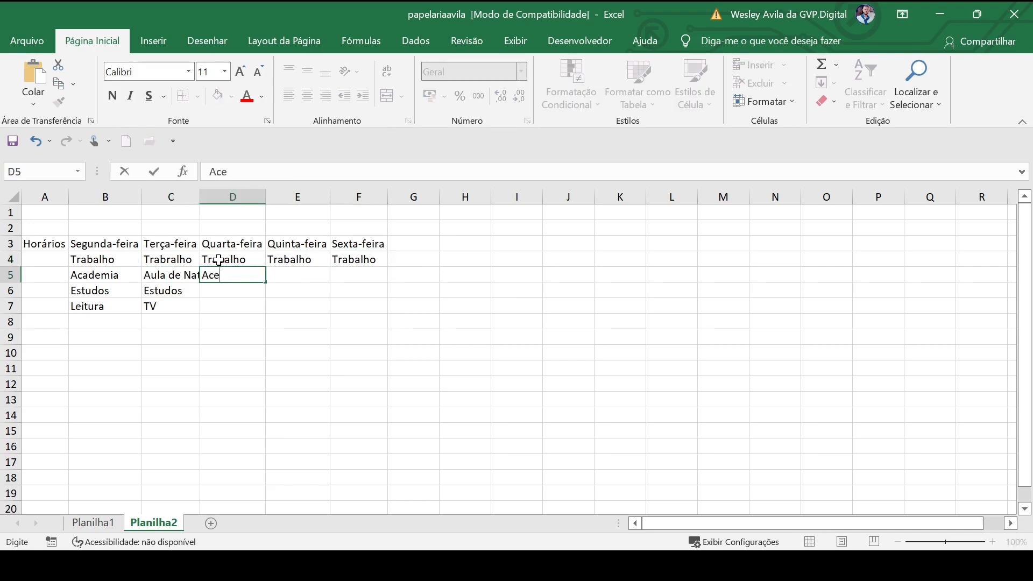
{"action": "key", "text": "BackSpace"}
{"action": "key", "text": "BackSpace"}
{"action": "type", "text": "cademia"}
{"action": "key", "text": "Return"}
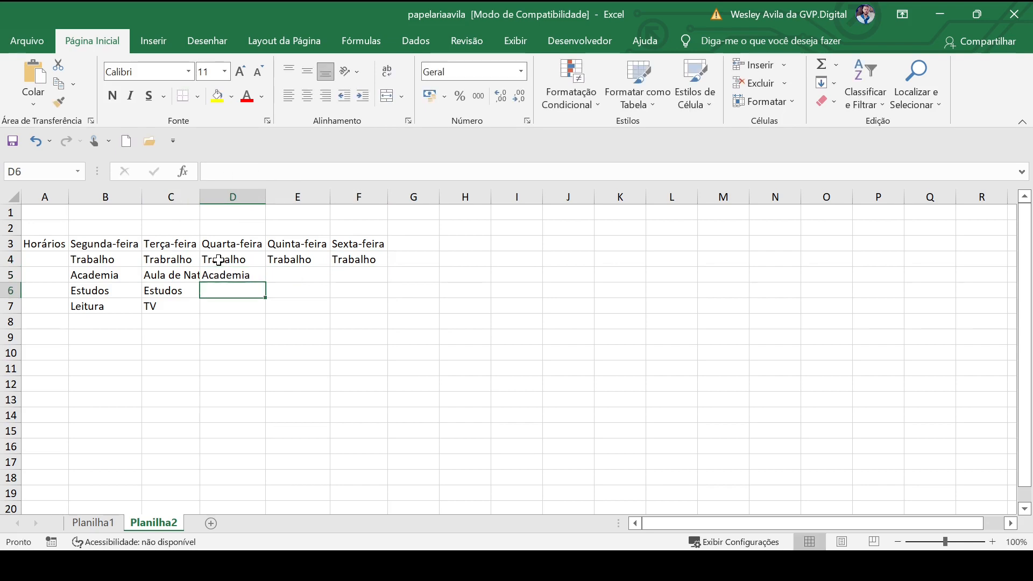
{"action": "type", "text": "Estudos"}
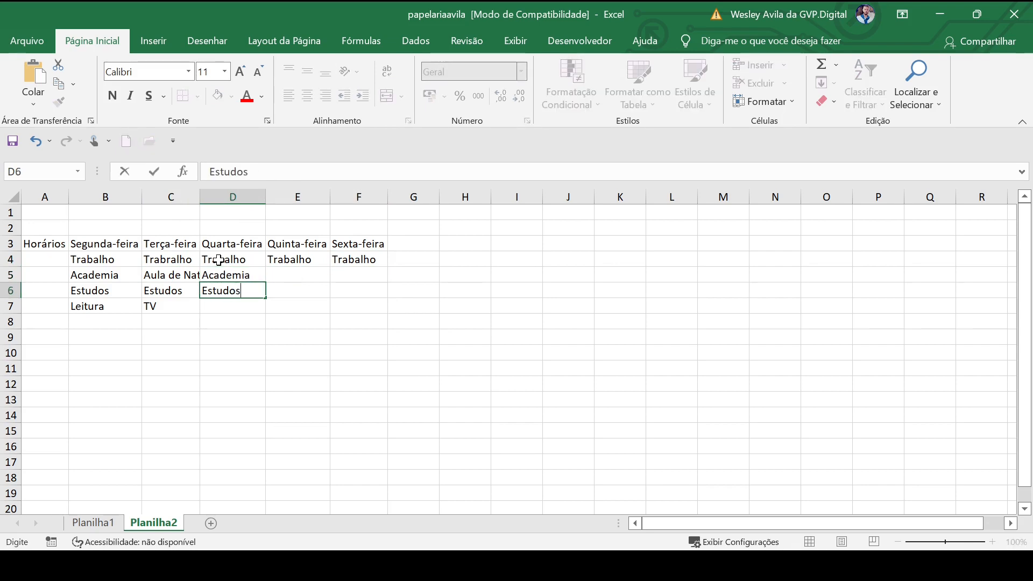
{"action": "key", "text": "Return"}
{"action": "type", "text": "TV"}
{"action": "key", "text": "BackSpace"}
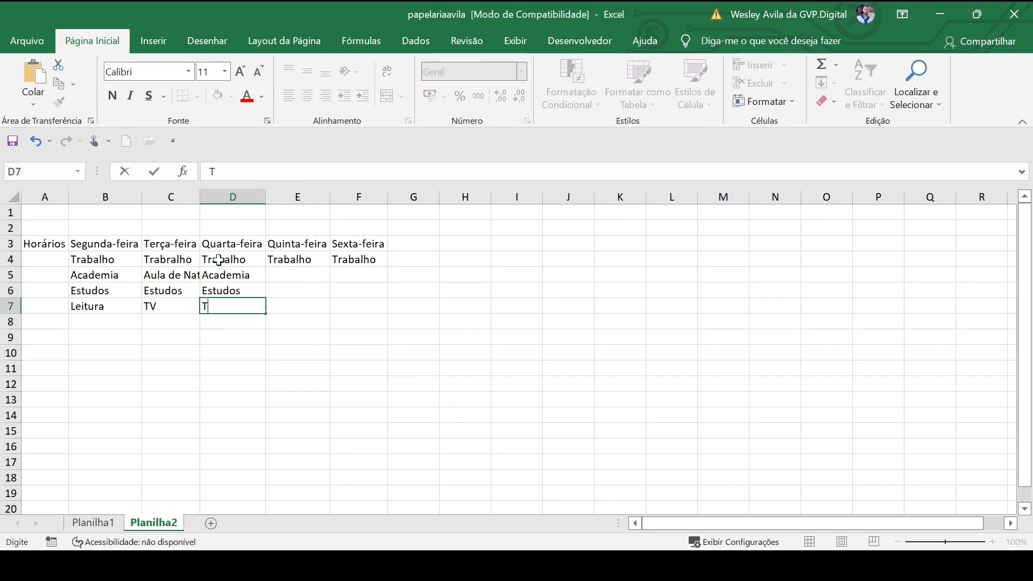
{"action": "type", "text": "V"}
{"action": "key", "text": "Tab"}
- List the Quinta-feira activities "Academia", "Muai Thai" and "Leitura" in cells E5 to E7
{"action": "key", "text": "Up"}
{"action": "key", "text": "Up"}
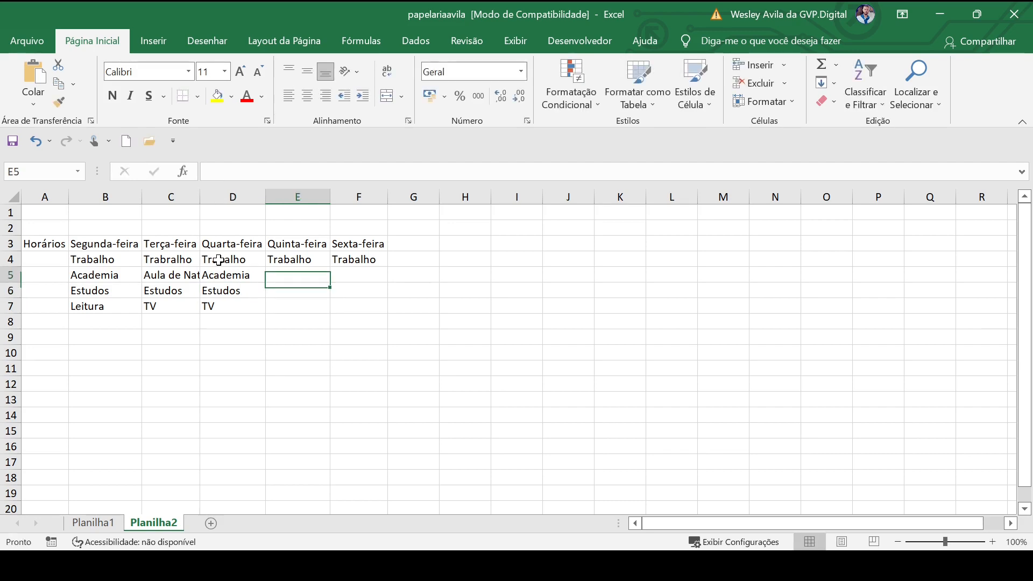
{"action": "type", "text": "Acade"}
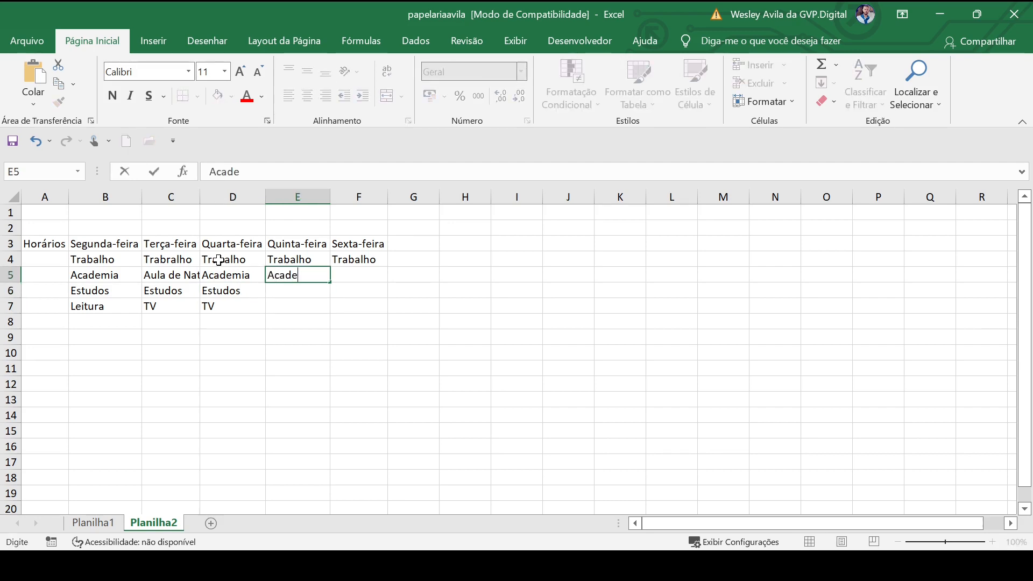
{"action": "type", "text": "mia"}
{"action": "key", "text": "Return"}
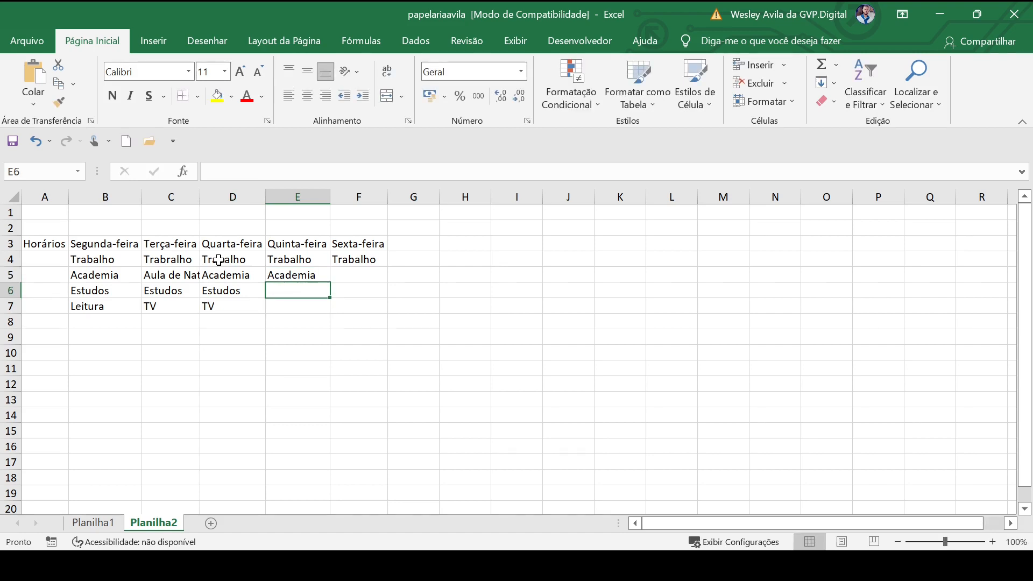
{"action": "type", "text": "Muai Thai"}
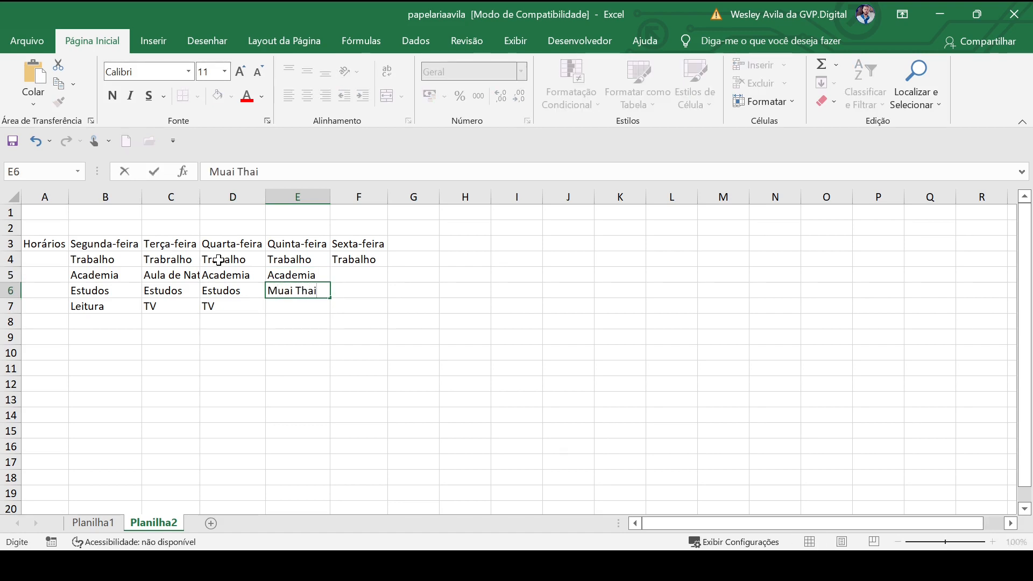
{"action": "key", "text": "Return"}
{"action": "type", "text": "Leitura"}
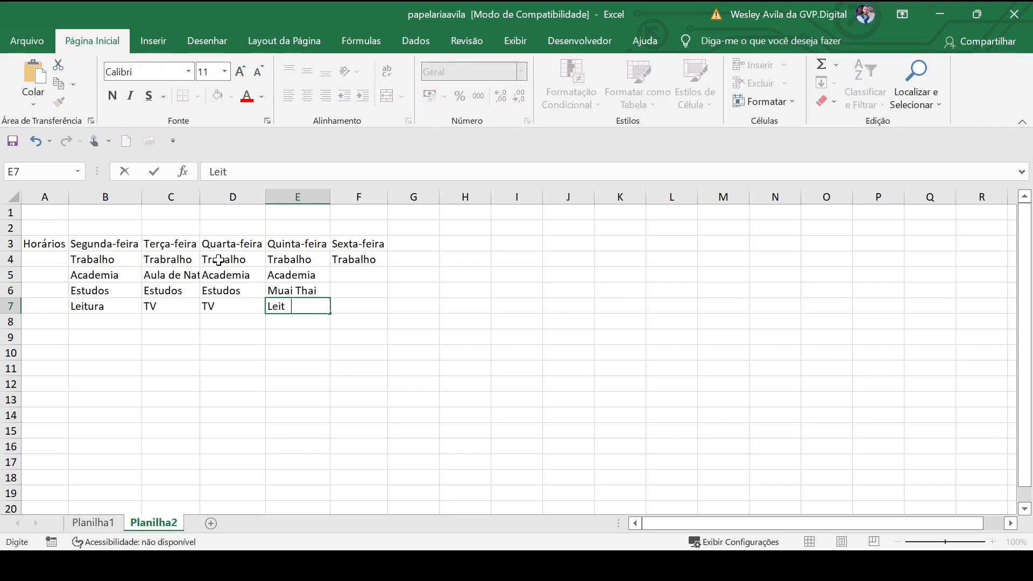
{"action": "key", "text": "Return"}
- List the Sexta-feira activities "Academia", "Desanso" and "Estudos" in cells F5 to F7
{"action": "key", "text": "Right"}
{"action": "key", "text": "Up"}
{"action": "key", "text": "Up"}
{"action": "key", "text": "Up"}
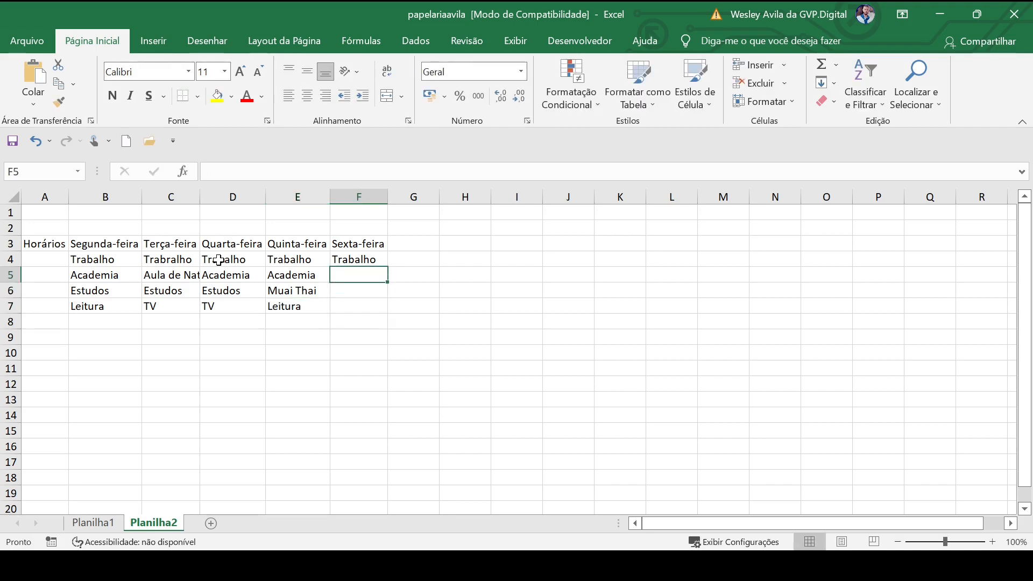
{"action": "type", "text": "Academia"}
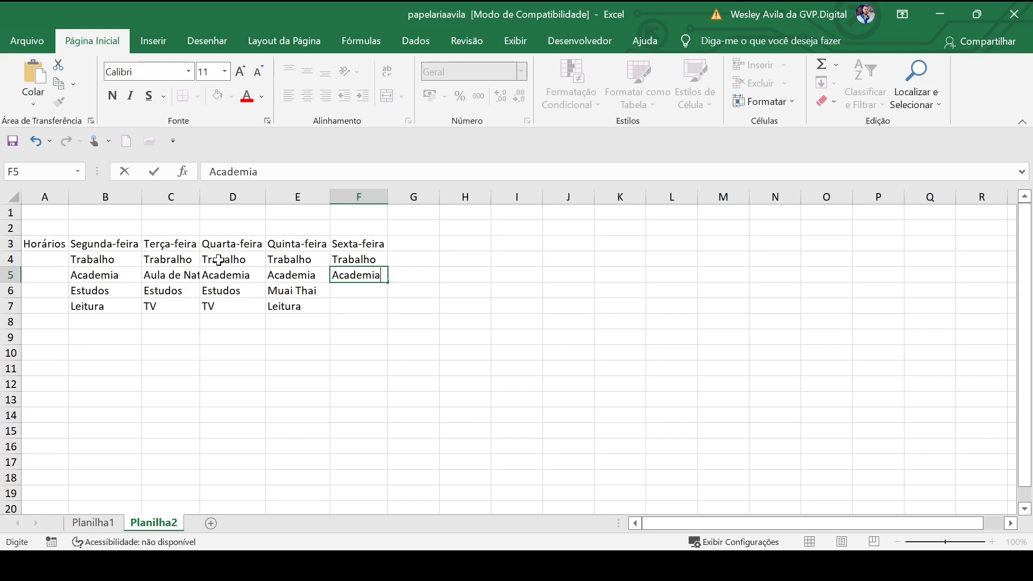
{"action": "key", "text": "Return"}
{"action": "type", "text": "Des"}
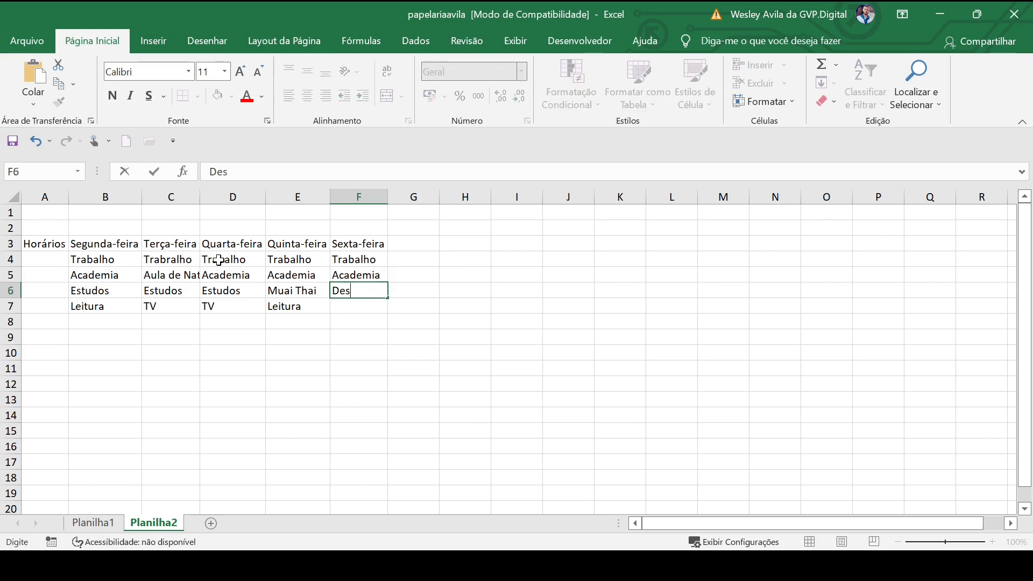
{"action": "type", "text": "anso"}
{"action": "key", "text": "Return"}
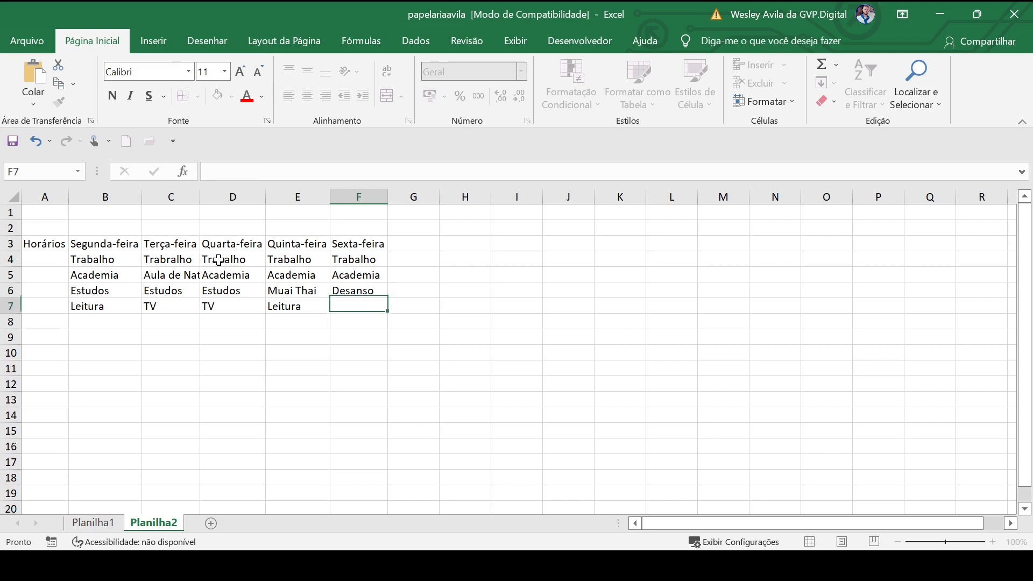
{"action": "type", "text": "Estudos"}
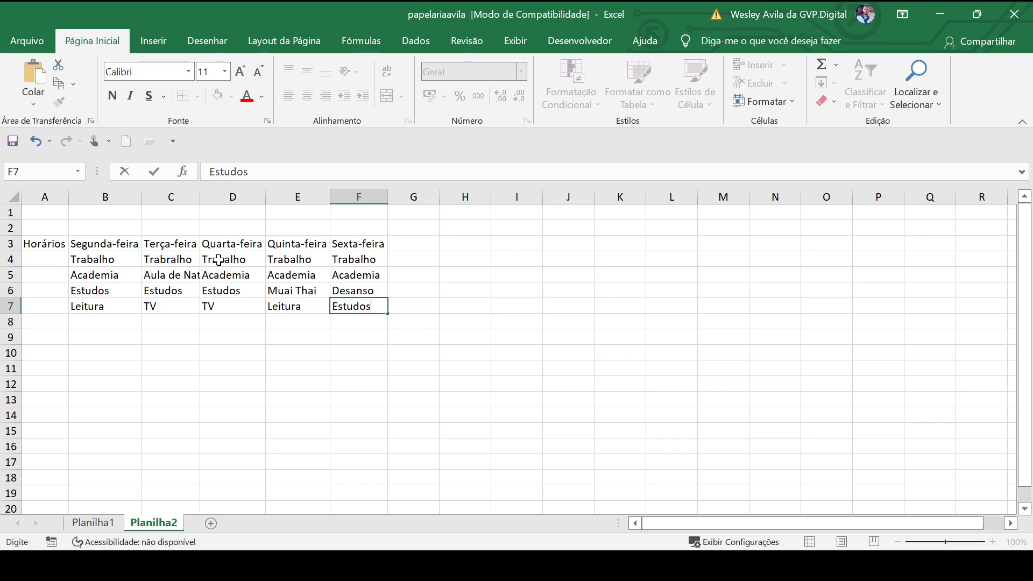
{"action": "key", "text": "Up"}
- Enter the times "9hrs", "19hrs", "21hrs" and "22hrs" under Horários in cells A4 to A7
{"action": "key", "text": "Up"}
{"action": "key", "text": "Left"}
{"action": "key", "text": "Left"}
{"action": "key", "text": "Left"}
{"action": "key", "text": "Left"}
{"action": "key", "text": "Left"}
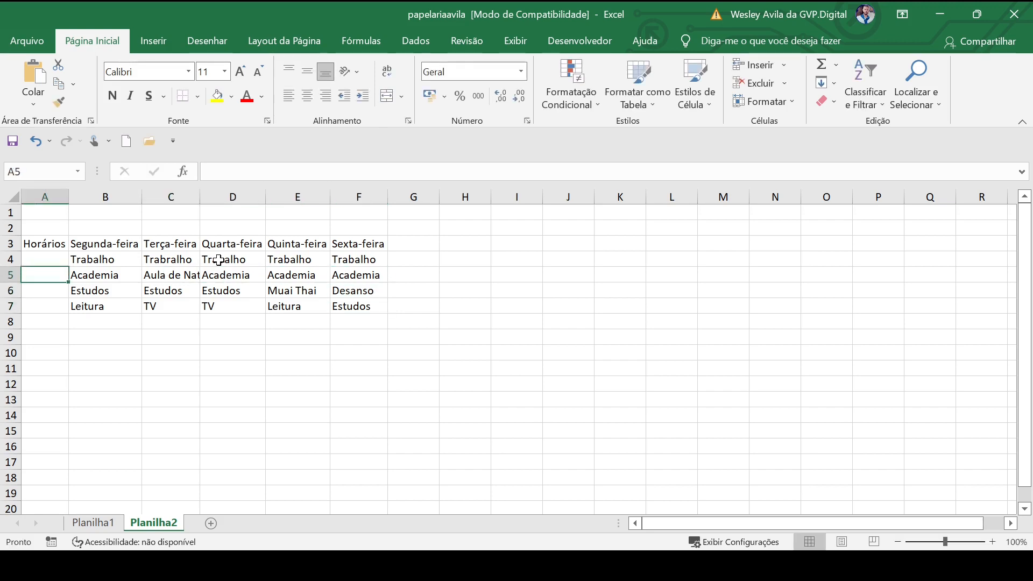
{"action": "key", "text": "Up"}
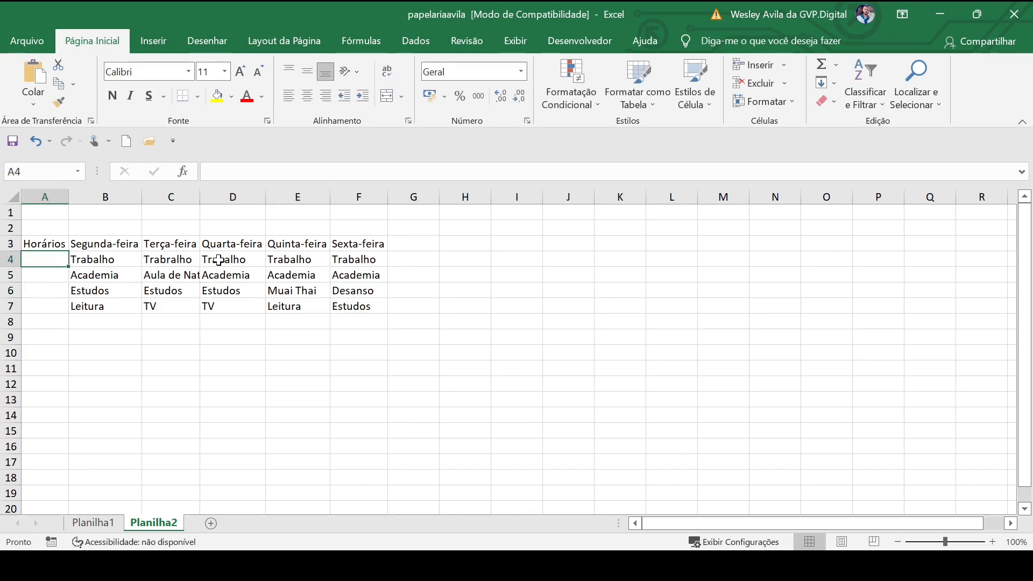
{"action": "type", "text": "9hrs"}
{"action": "key", "text": "Return"}
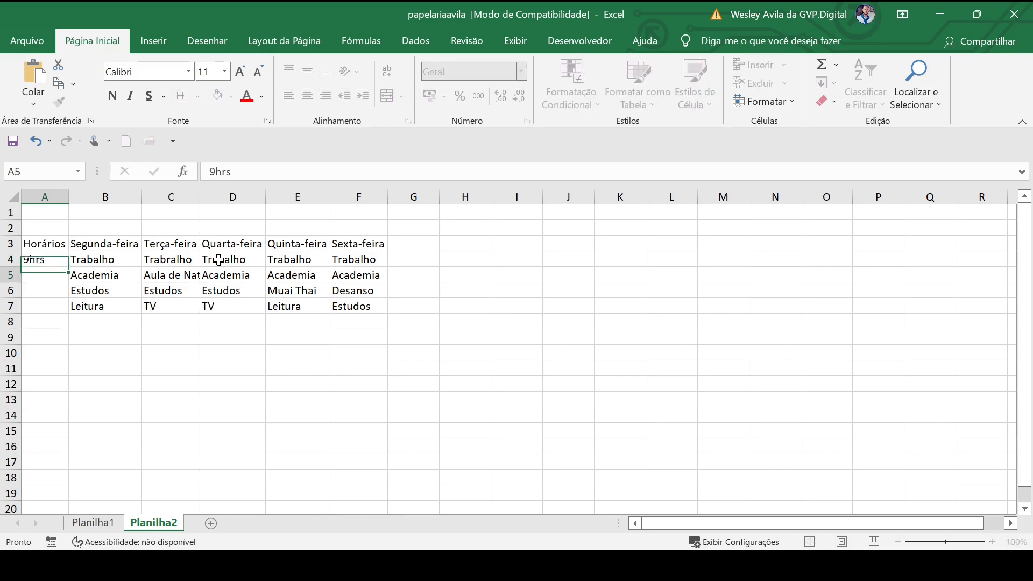
{"action": "type", "text": "19hrs"}
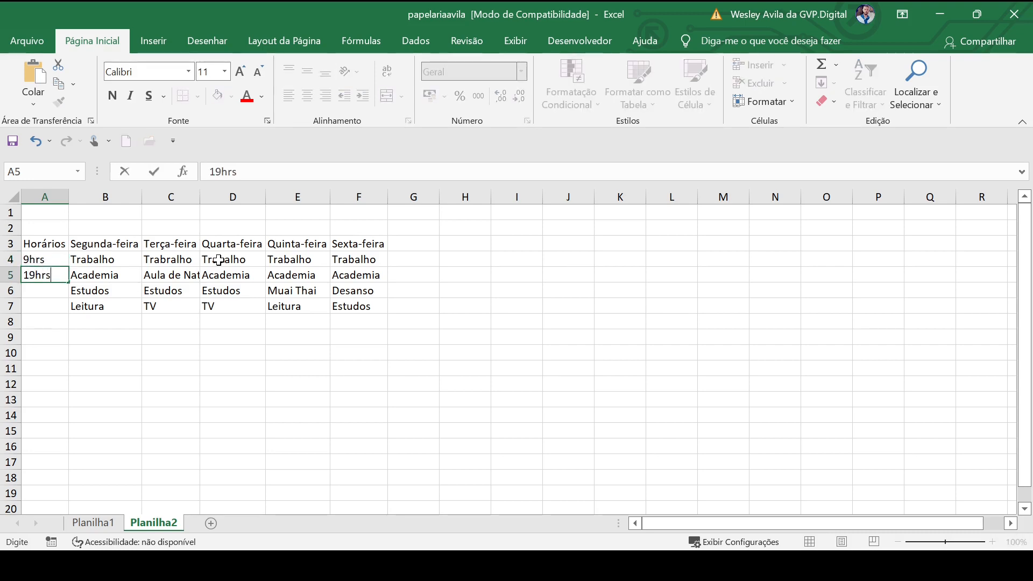
{"action": "key", "text": "Return"}
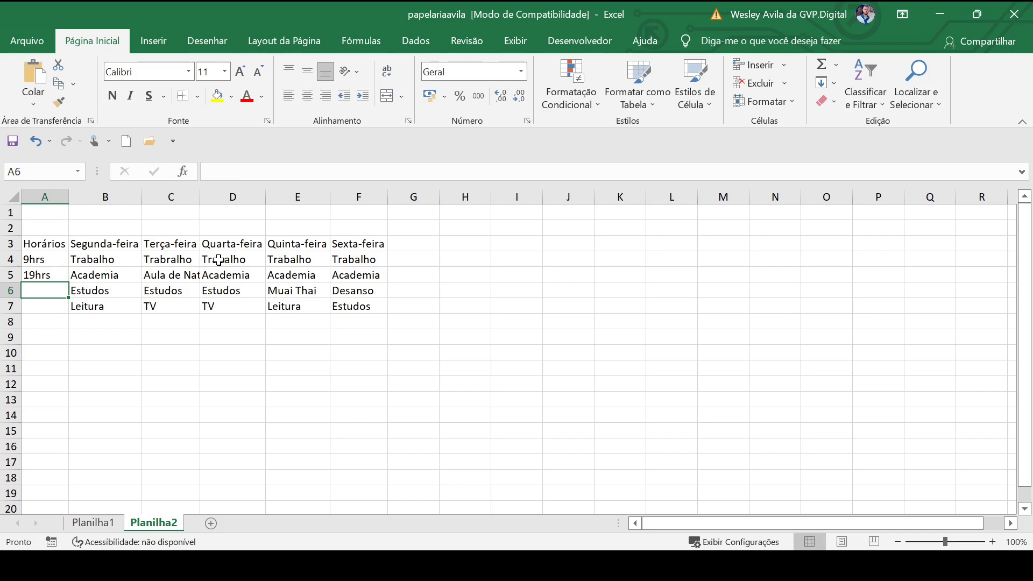
{"action": "type", "text": "21hrs"}
{"action": "key", "text": "Return"}
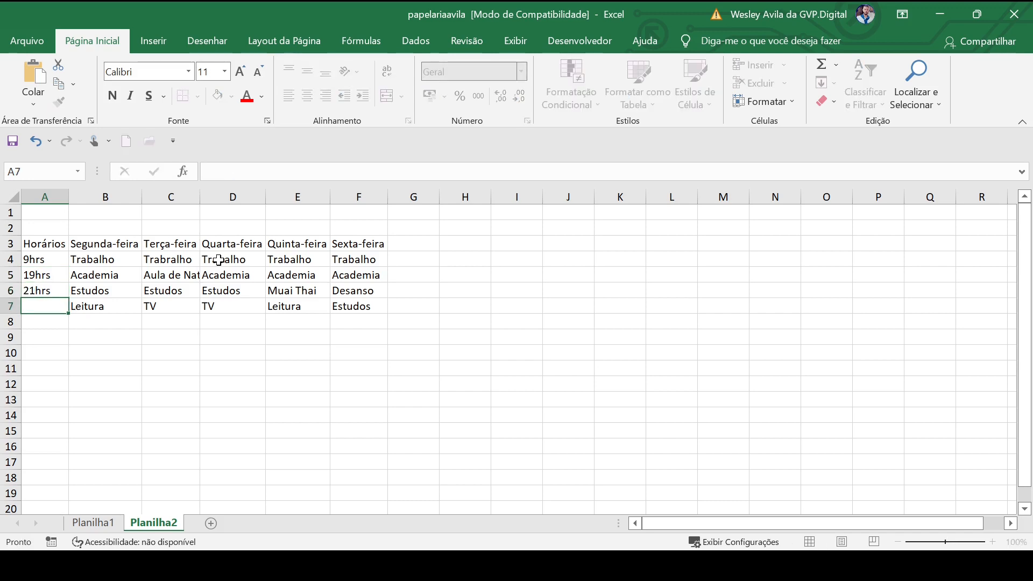
{"action": "type", "text": "22hrs"}
{"action": "key", "text": "Return"}
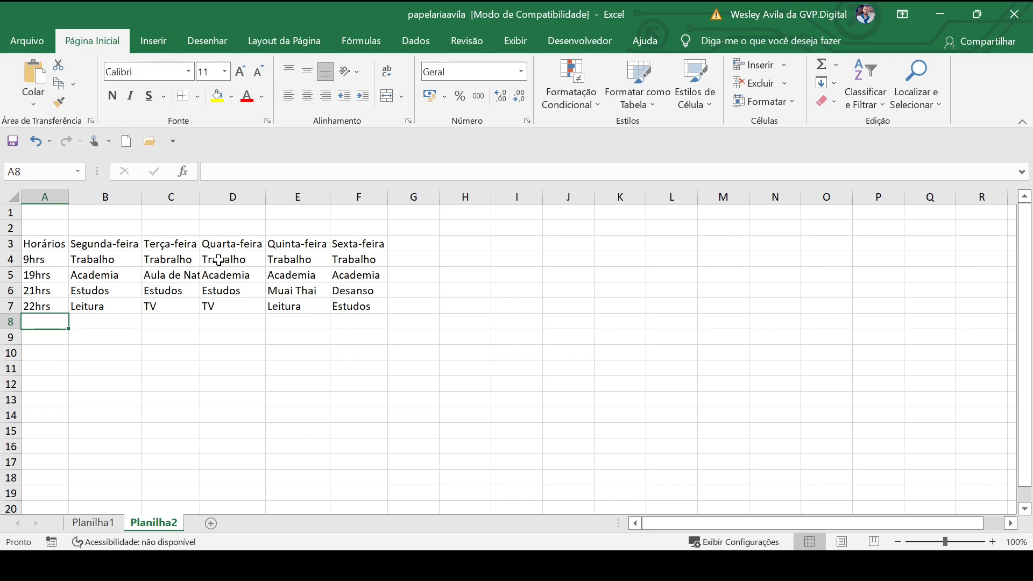
- Auto-fit the width of the Terça-feira column so that "Aula de Natação" fits in its cell
{"action": "left_click", "coordinate": [155, 273]}
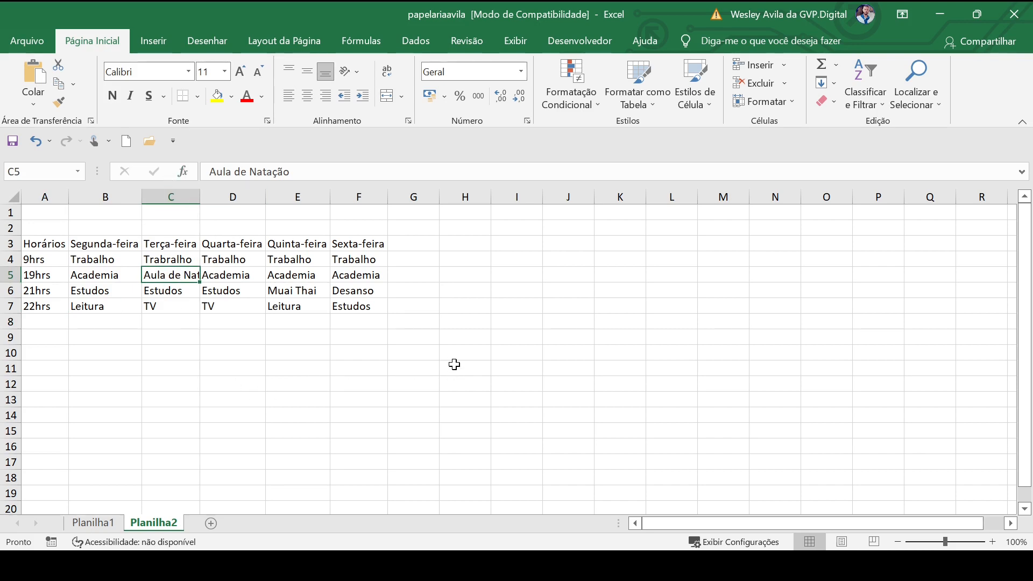
{"action": "left_click_drag", "start_coordinate": [454, 365], "coordinate": [43, 212]}
{"action": "left_click", "coordinate": [422, 381]}
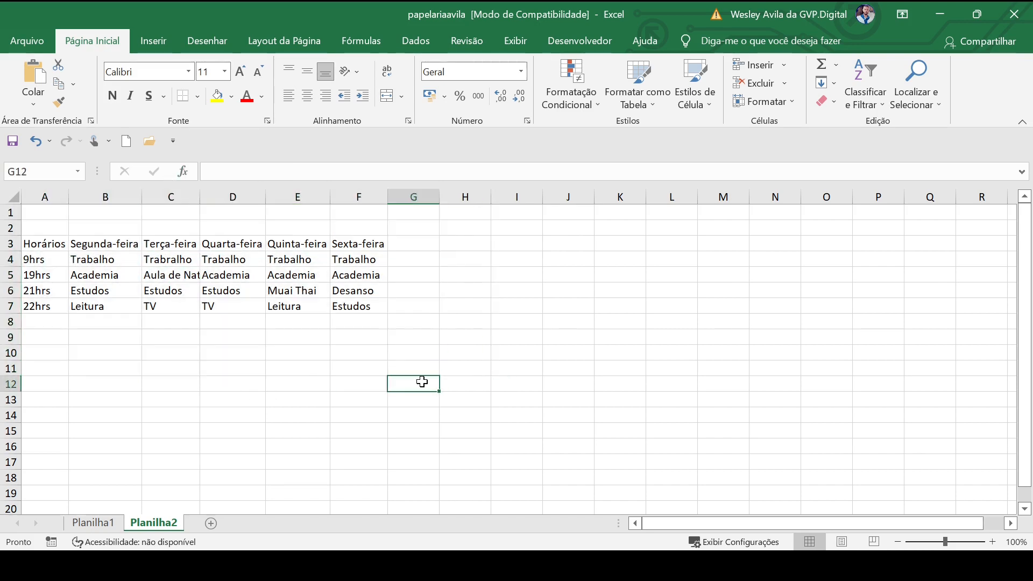
{"action": "left_click", "coordinate": [12, 197]}
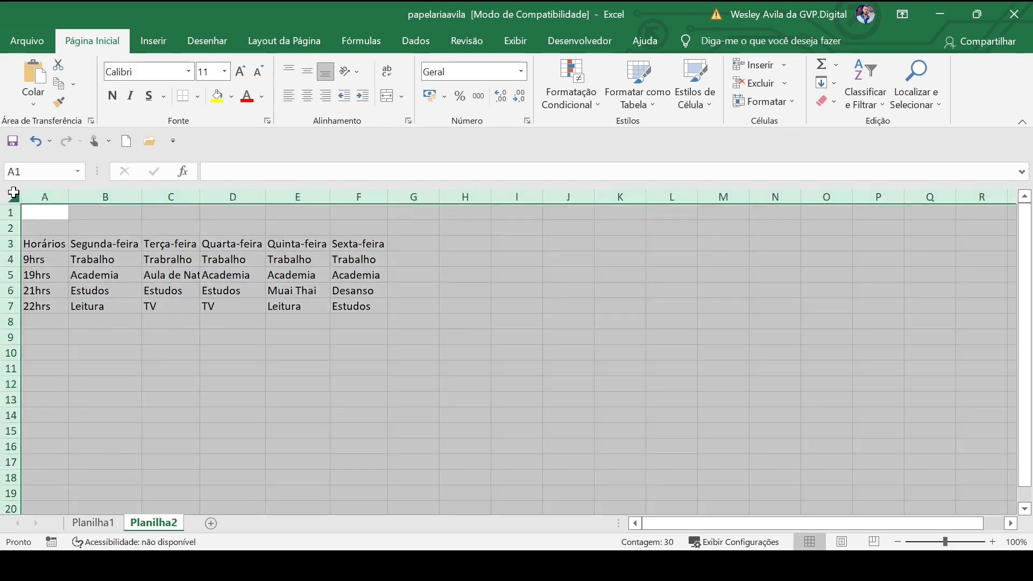
{"action": "double_click", "coordinate": [199, 197]}
{"action": "left_click", "coordinate": [260, 353]}
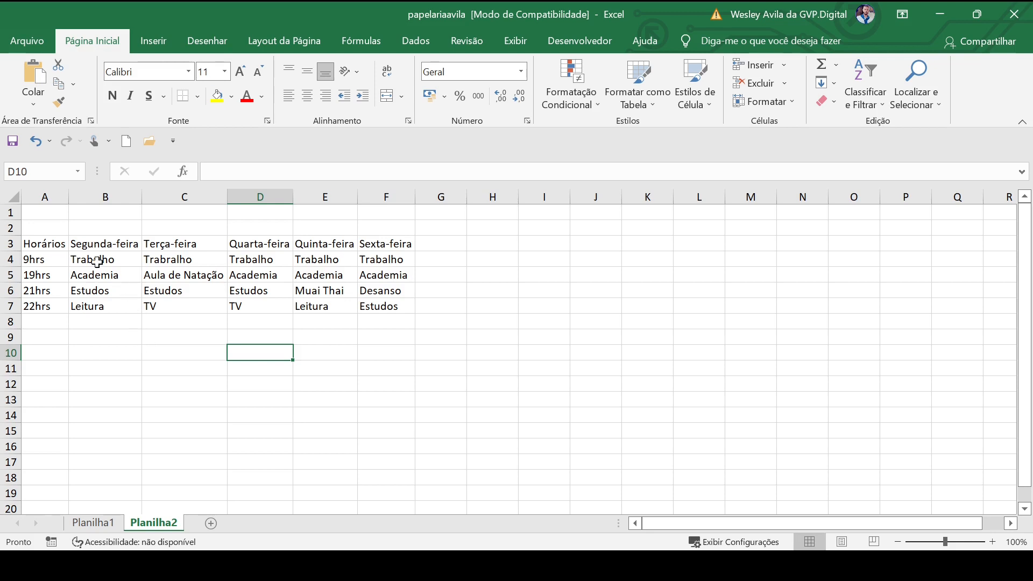
{"action": "left_click_drag", "start_coordinate": [41, 242], "coordinate": [31, 305]}
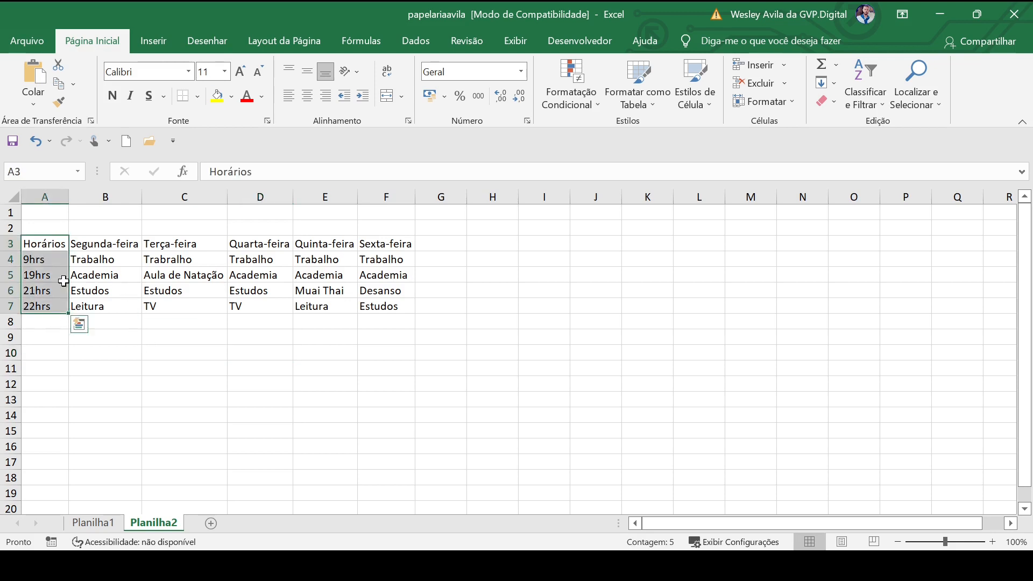
{"action": "left_click", "coordinate": [91, 240]}
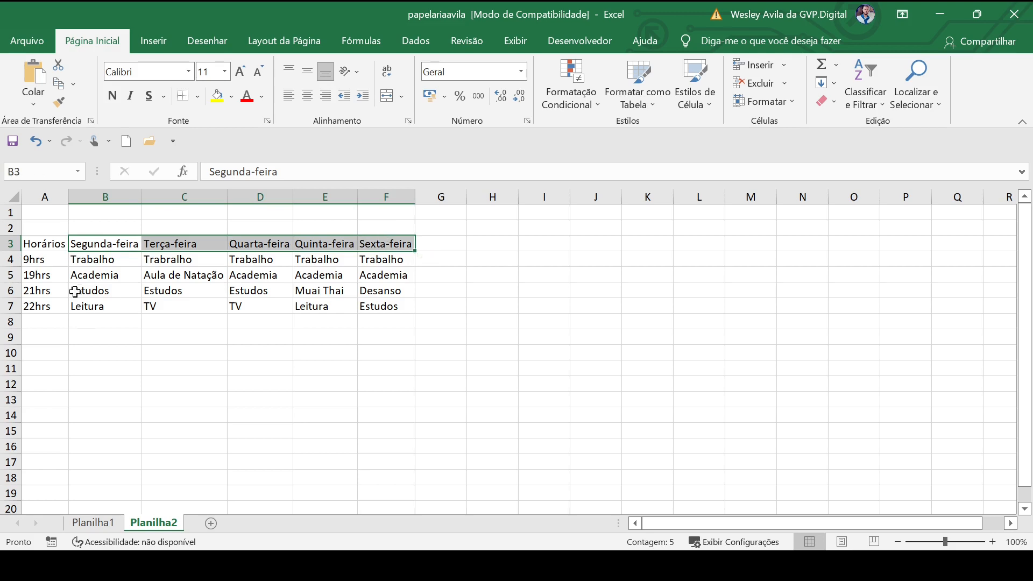
{"action": "left_click_drag", "start_coordinate": [72, 260], "coordinate": [400, 303]}
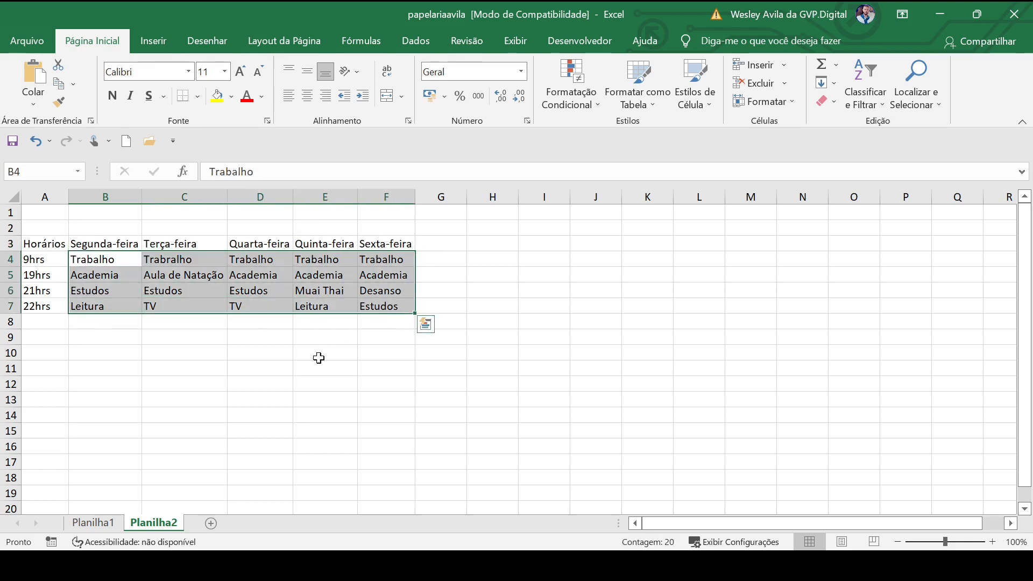
{"action": "left_click", "coordinate": [264, 355]}
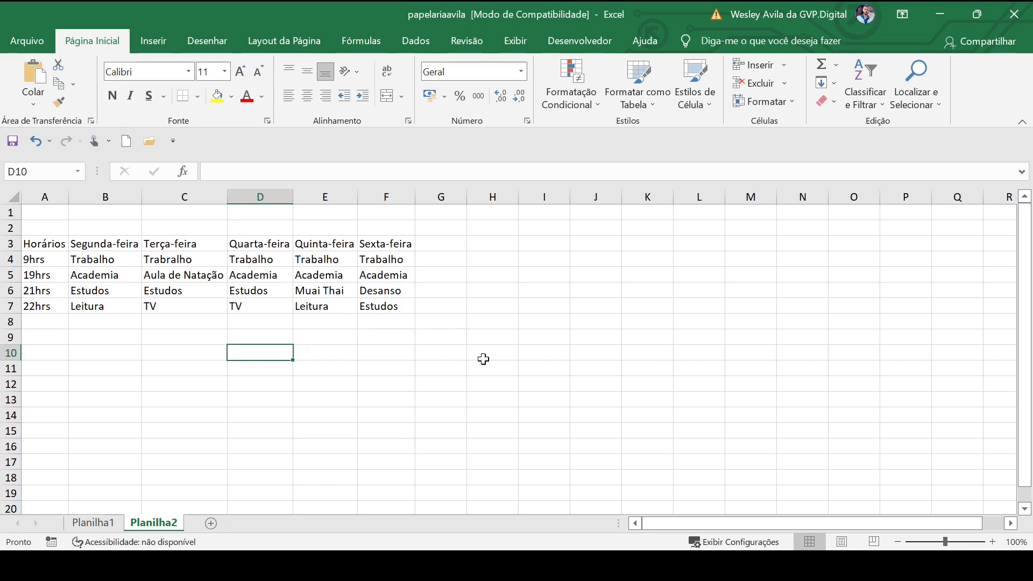
{"action": "left_click_drag", "start_coordinate": [406, 306], "coordinate": [376, 307]}
{"action": "left_click", "coordinate": [328, 420]}
{"action": "left_click", "coordinate": [244, 350]}
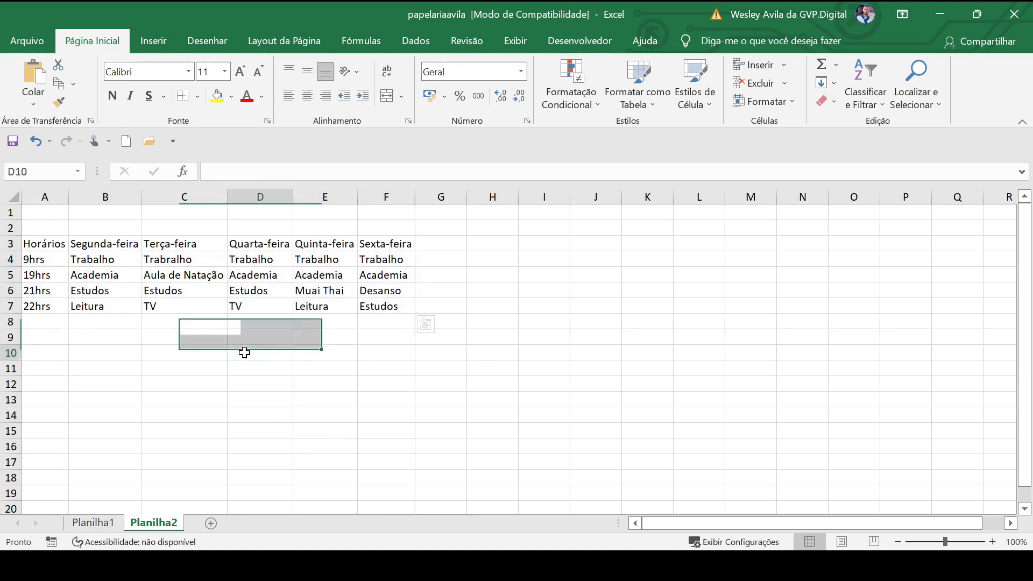
- Enter the title "Agenda semanal" in cell A1 and auto-fit column A to it
{"action": "left_click", "coordinate": [39, 211]}
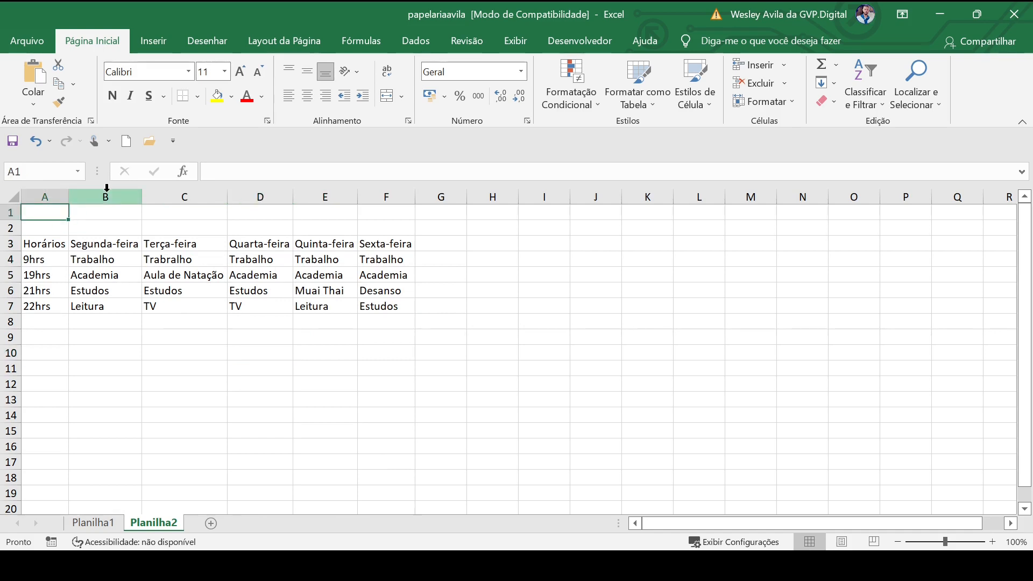
{"action": "type", "text": "Agenda sem"}
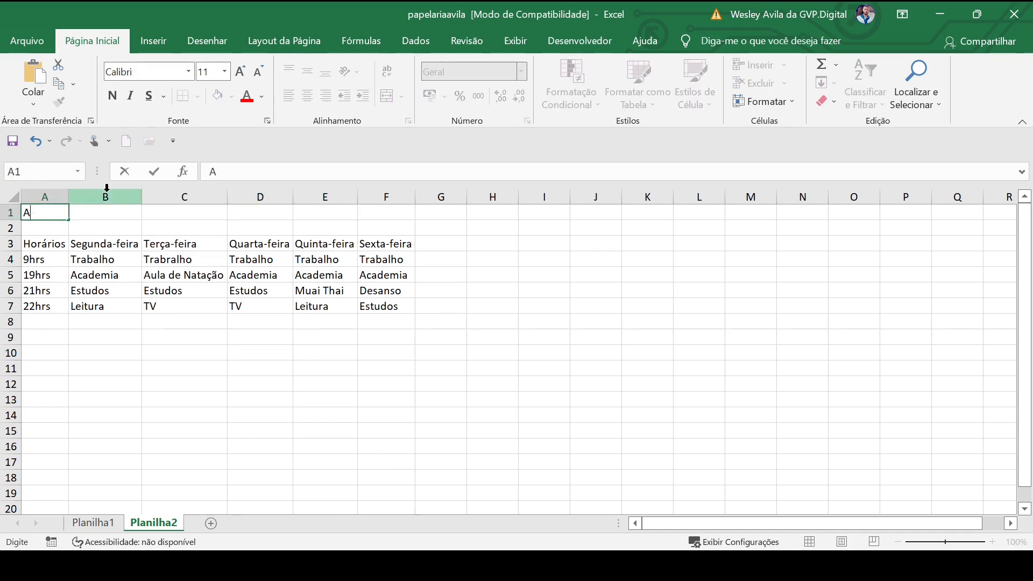
{"action": "type", "text": "anal"}
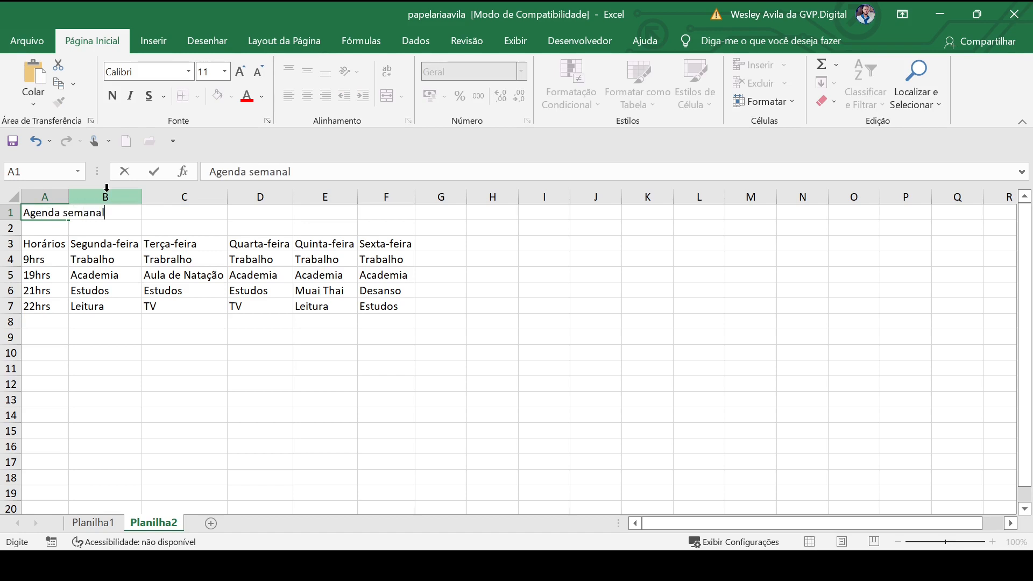
{"action": "left_click", "coordinate": [180, 382]}
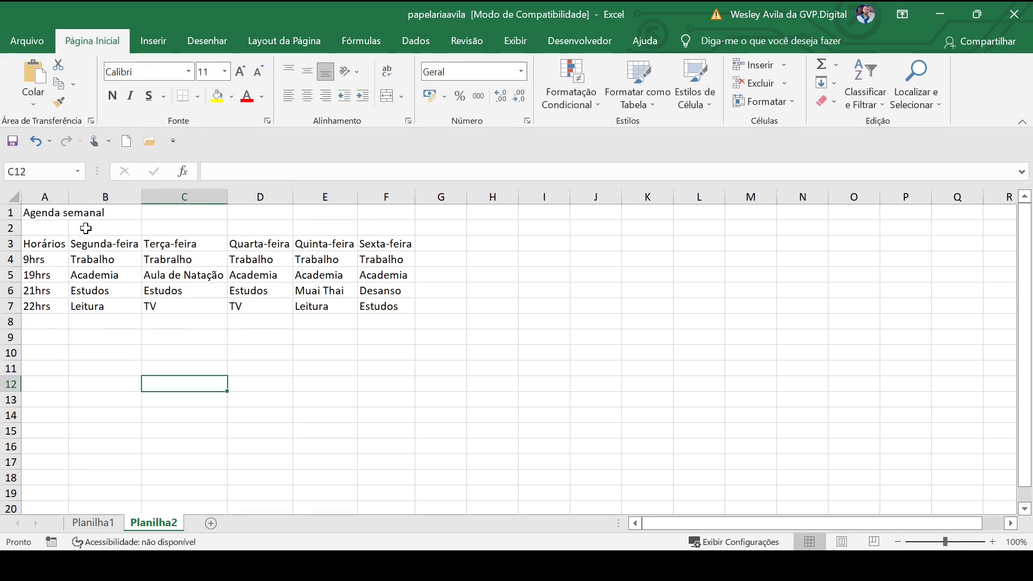
{"action": "double_click", "coordinate": [69, 197]}
{"action": "left_click", "coordinate": [349, 368]}
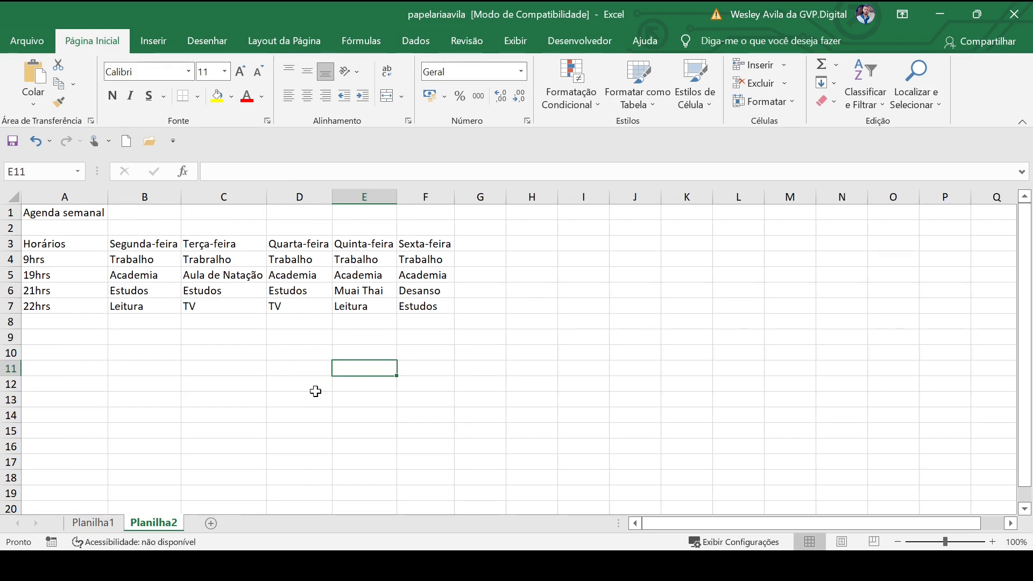
- Add a new worksheet and enter the header "Mês" in cell A2
{"action": "left_click", "coordinate": [208, 527]}
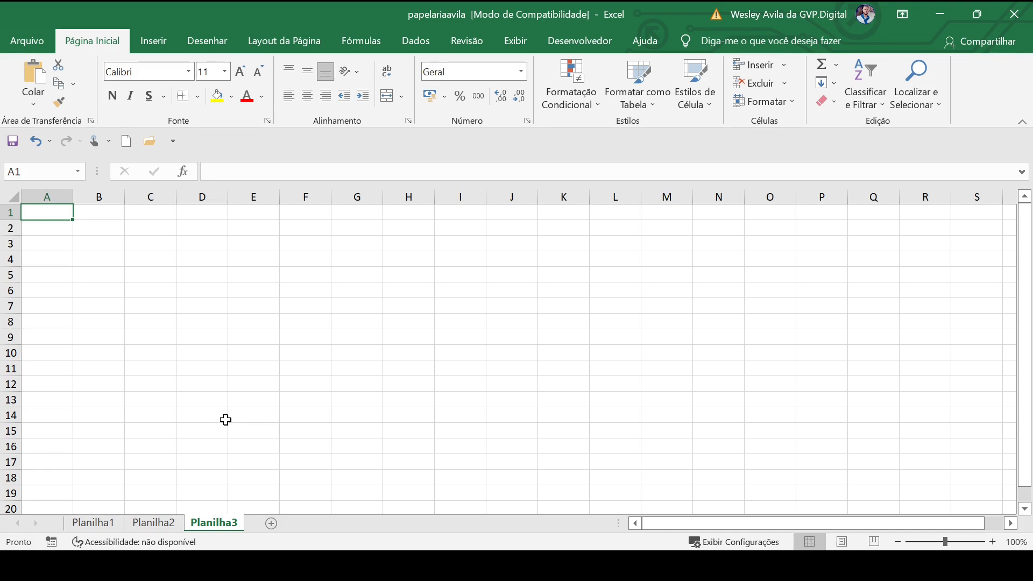
{"action": "key", "text": "Down"}
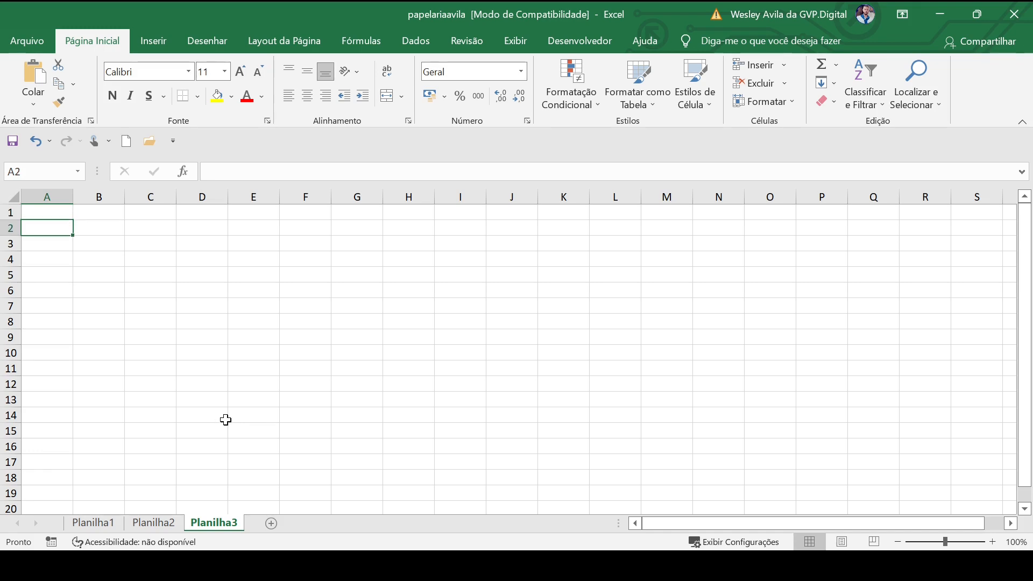
{"action": "type", "text": "Mês"}
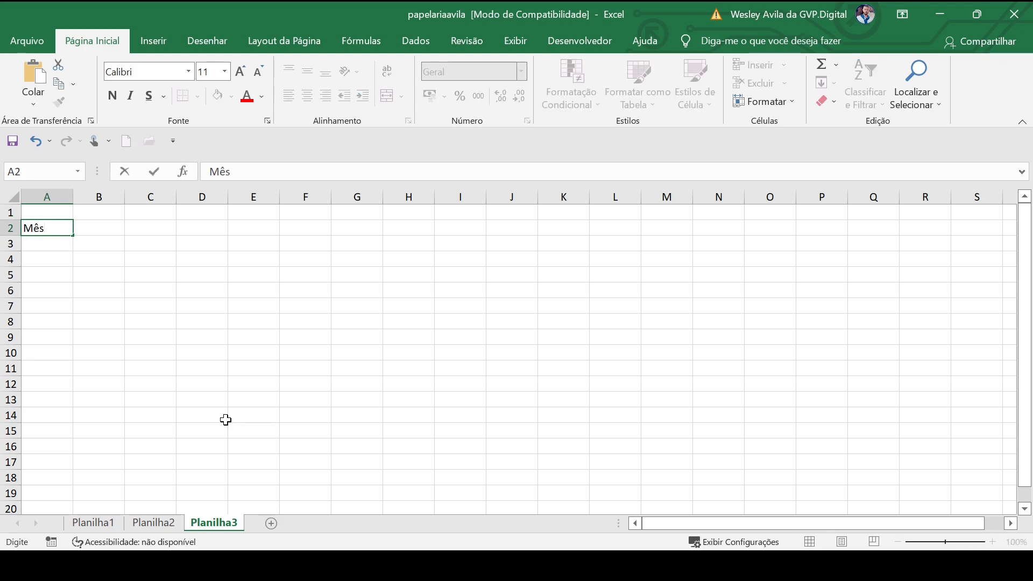
{"action": "key", "text": "Return"}
- List the months "Janeiro" and "Fevereiro" under the Mês header in cells A3 and A4
{"action": "type", "text": "Janeir"}
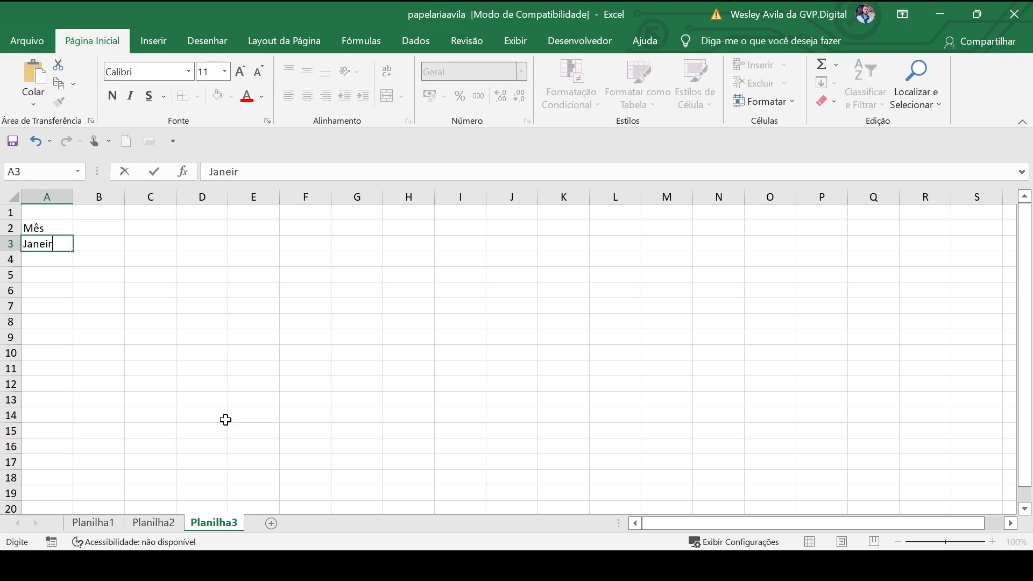
{"action": "type", "text": "o"}
{"action": "key", "text": "Return"}
{"action": "type", "text": "Feverei"}
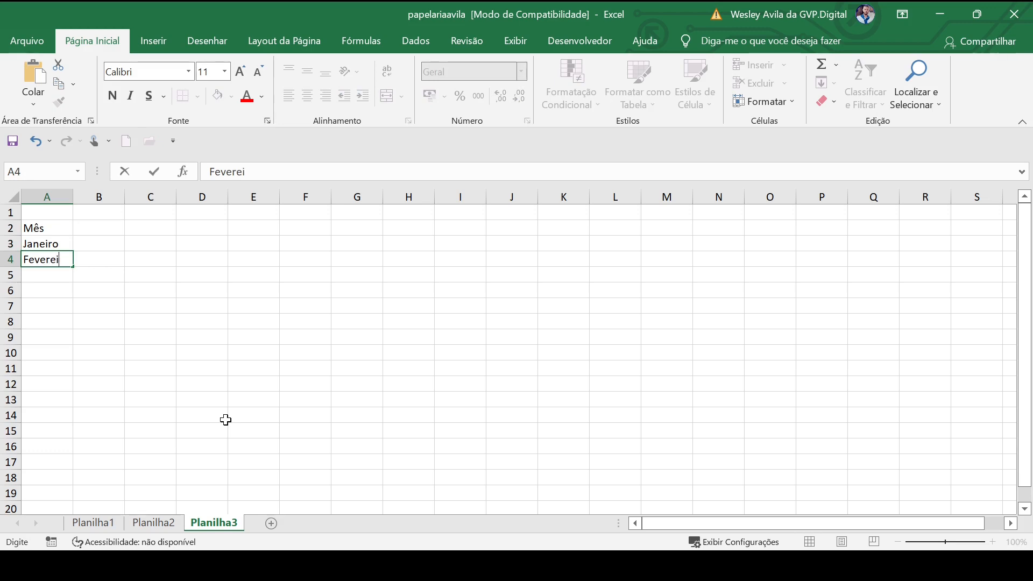
{"action": "type", "text": "rio"}
{"action": "key", "text": "Return"}
{"action": "key", "text": "Up"}
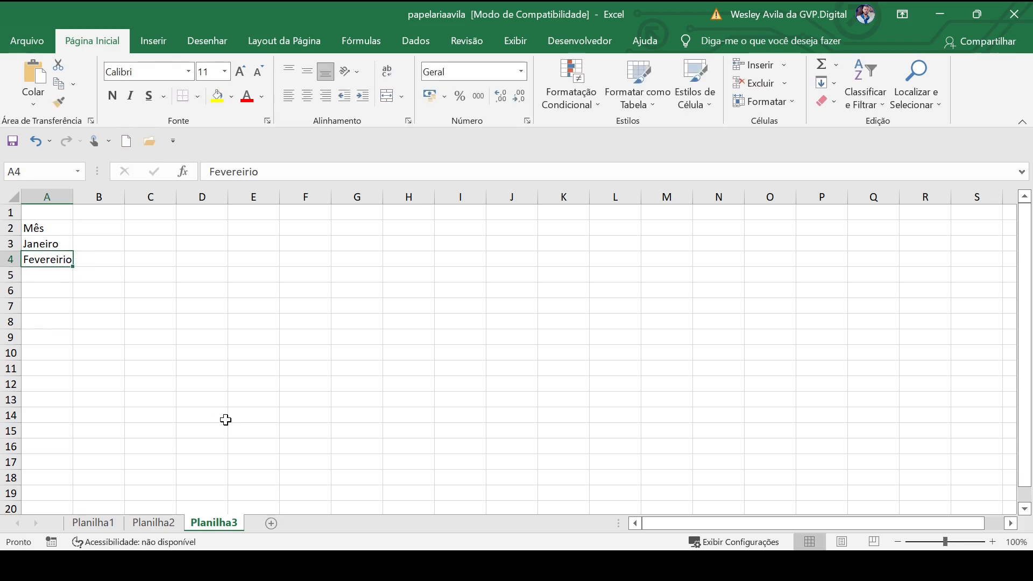
{"action": "type", "text": "Feverei"}
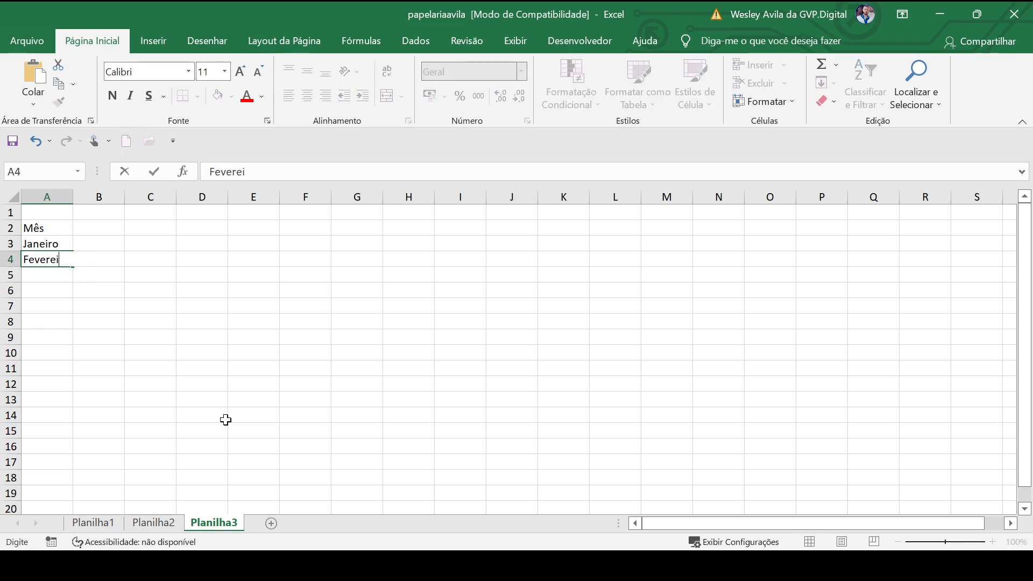
{"action": "type", "text": "ro"}
{"action": "key", "text": "Return"}
- Continue the month list with "Março" and "Abril" in cells A5 and A6
{"action": "type", "text": "Março"}
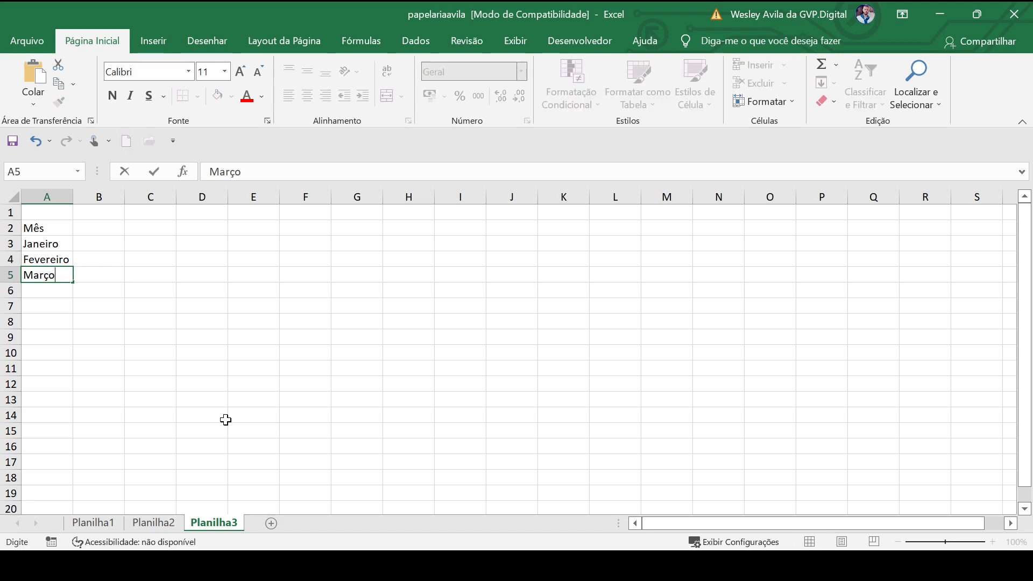
{"action": "key", "text": "Return"}
{"action": "type", "text": "Abril"}
{"action": "key", "text": "ctrl+Return"}
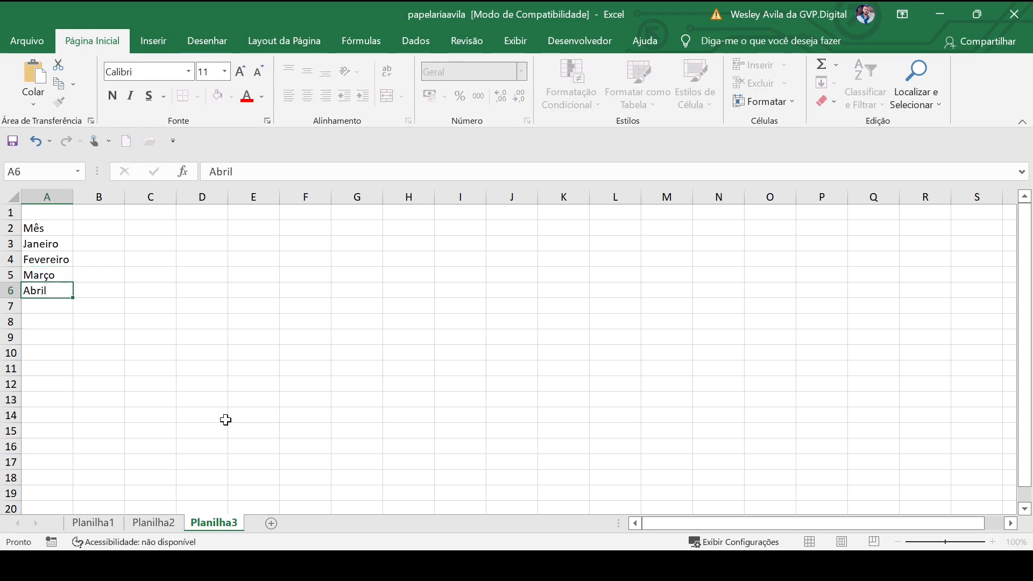
{"action": "key", "text": "Return"}
{"action": "key", "text": "Return"}
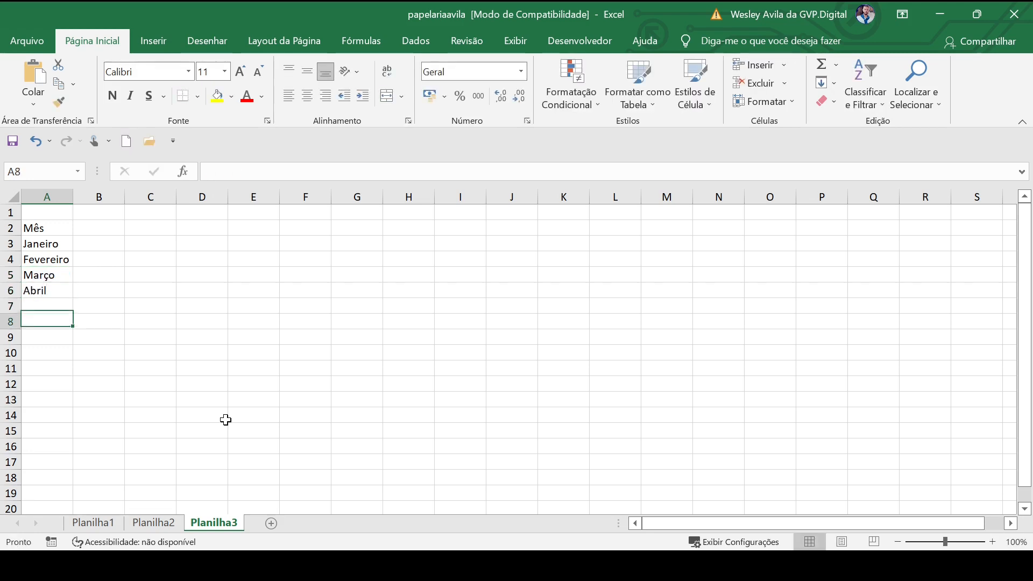
{"action": "key", "text": "Down"}
{"action": "key", "text": "Down"}
{"action": "key", "text": "Down"}
{"action": "key", "text": "Down"}
{"action": "key", "text": "Down"}
{"action": "key", "text": "Up"}
{"action": "key", "text": "Up"}
{"action": "key", "text": "Up"}
{"action": "key", "text": "Up"}
{"action": "key", "text": "Up"}
{"action": "key", "text": "Up"}
{"action": "key", "text": "Up"}
{"action": "key", "text": "Up"}
{"action": "key", "text": "Up"}
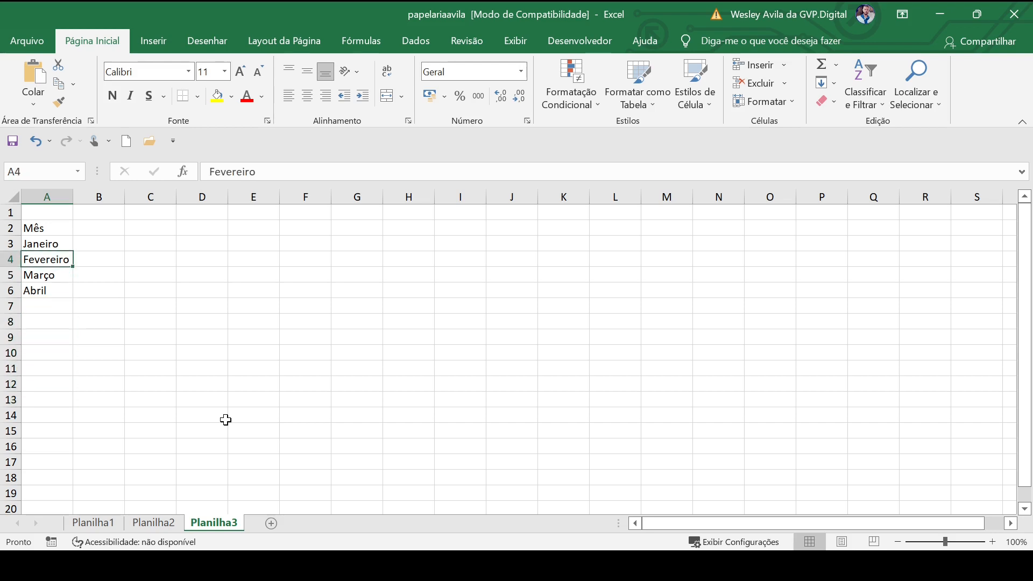
{"action": "key", "text": "Up"}
{"action": "key", "text": "Up"}
{"action": "key", "text": "Down"}
{"action": "key", "text": "Down"}
{"action": "key", "text": "Down"}
{"action": "key", "text": "Down"}
{"action": "key", "text": "Down"}
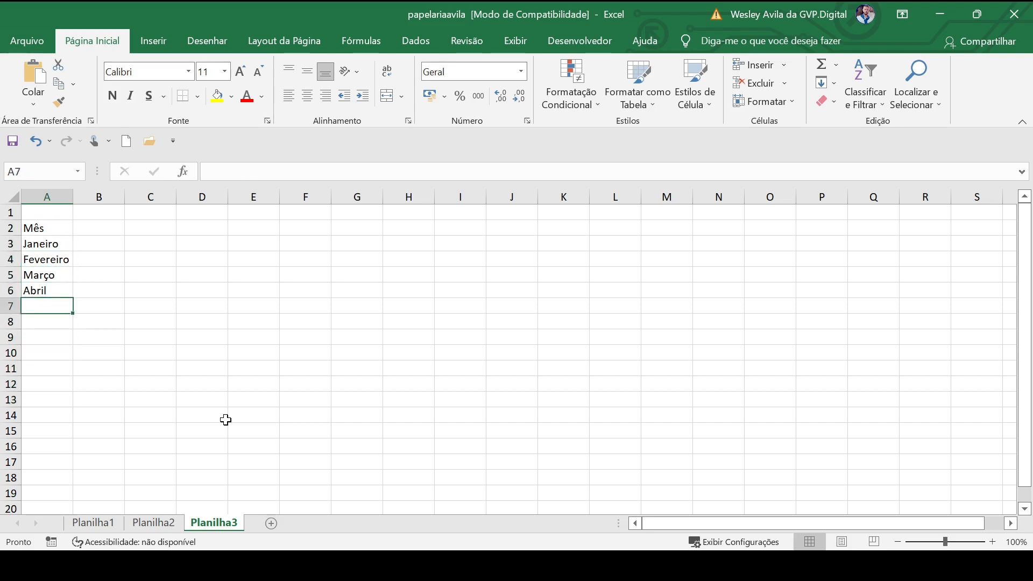
{"action": "key", "text": "Up"}
{"action": "key", "text": "Up"}
{"action": "key", "text": "Up"}
{"action": "key", "text": "Up"}
{"action": "key", "text": "Down"}
{"action": "key", "text": "Down"}
{"action": "key", "text": "Down"}
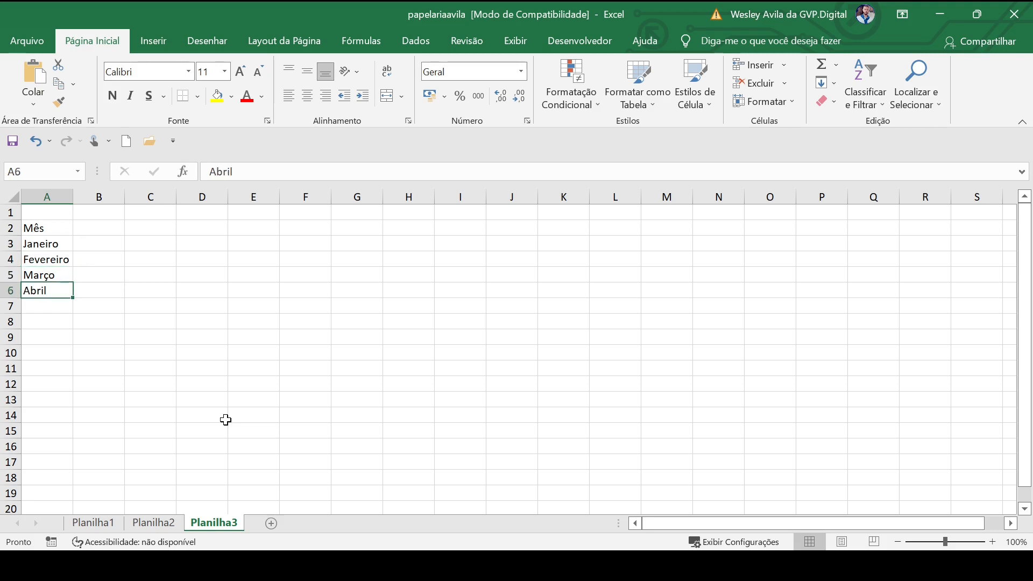
{"action": "key", "text": "Down"}
{"action": "key", "text": "Up"}
{"action": "key", "text": "Up"}
{"action": "key", "text": "Up"}
{"action": "key", "text": "Up"}
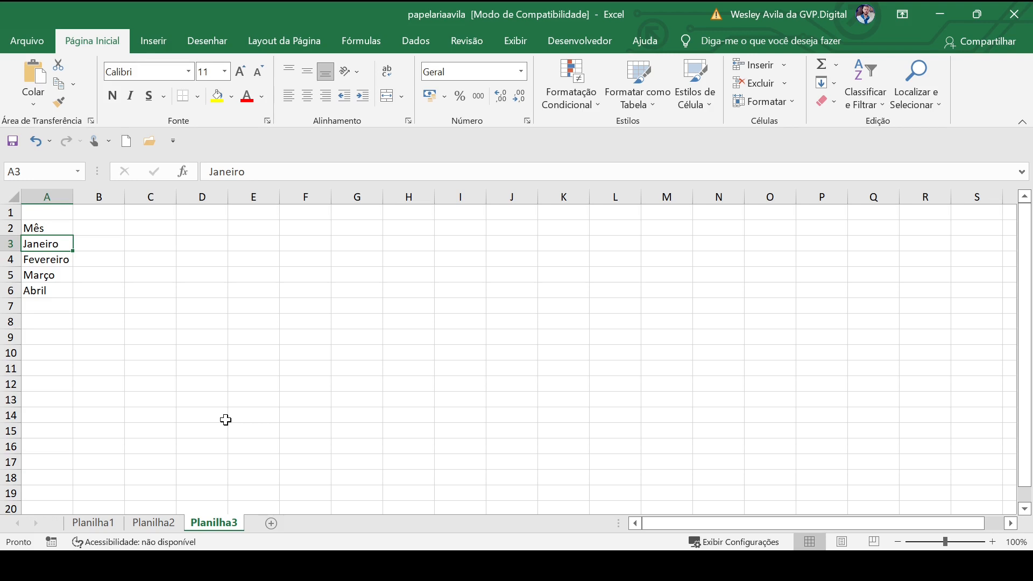
{"action": "key", "text": "shift+Down"}
{"action": "key", "text": "shift+Down"}
{"action": "key", "text": "shift+Down"}
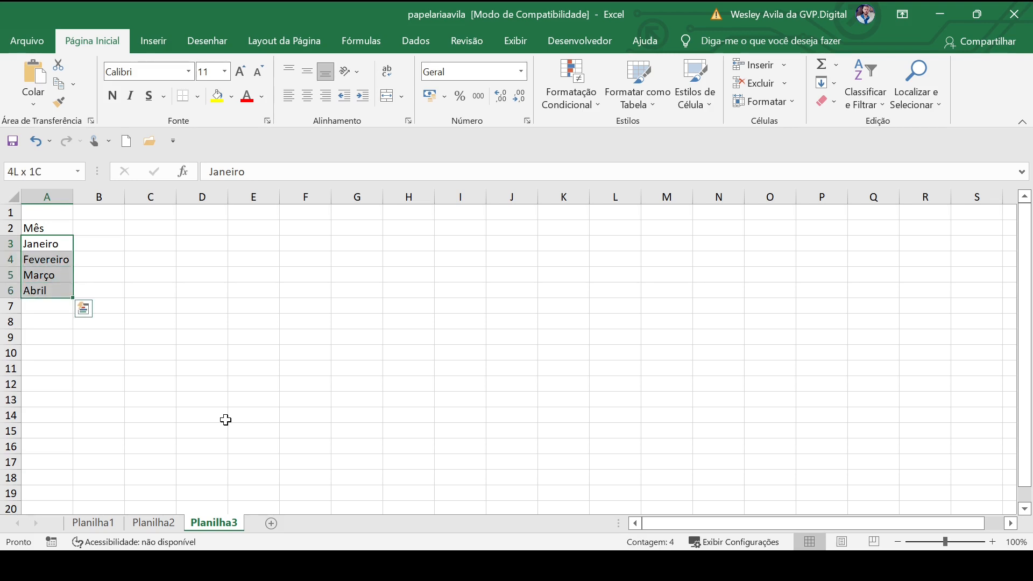
{"action": "left_click", "coordinate": [225, 420]}
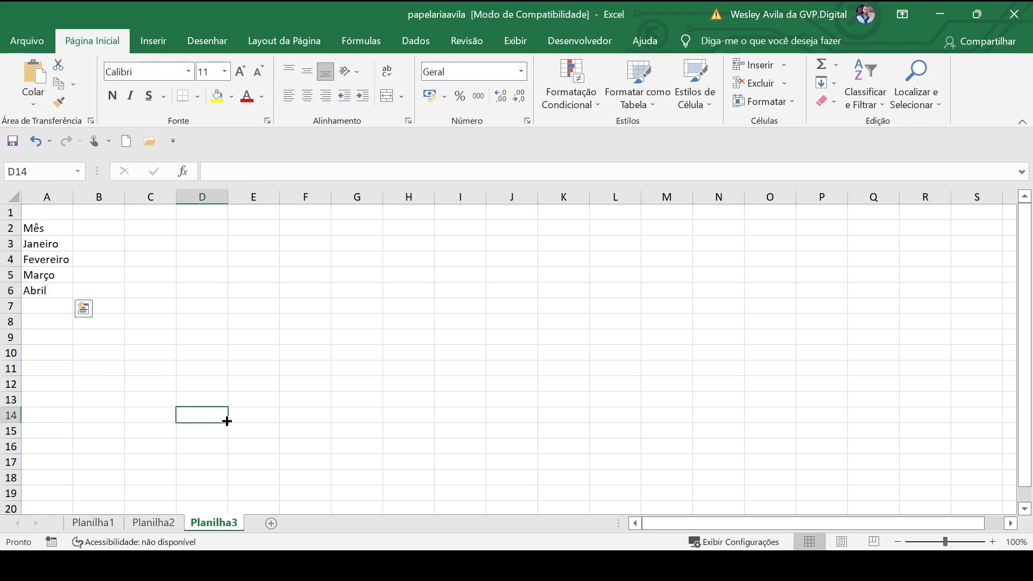
{"action": "left_click", "coordinate": [49, 244]}
{"action": "left_click_drag", "start_coordinate": [49, 244], "coordinate": [42, 291]}
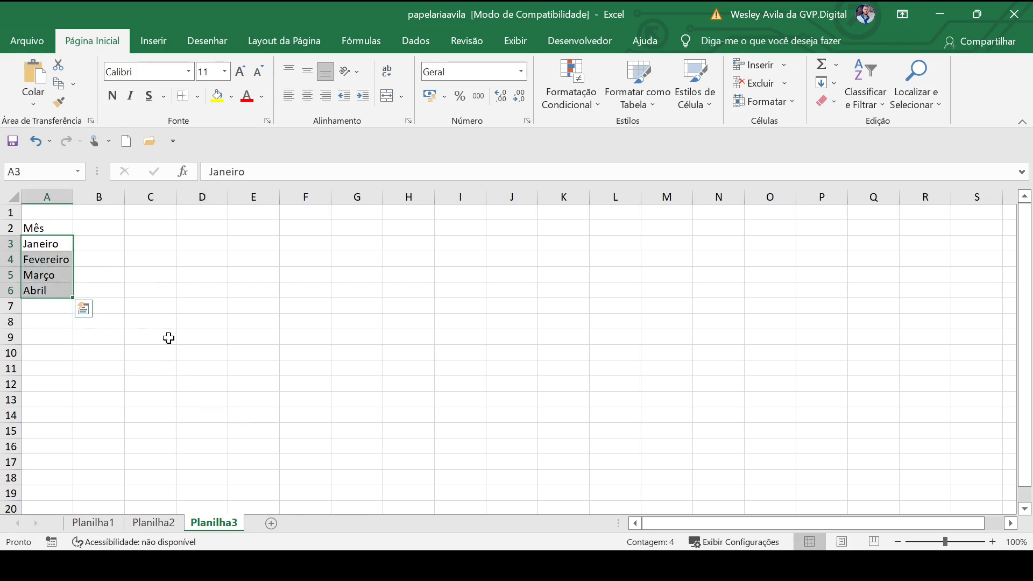
{"action": "left_click", "coordinate": [160, 273]}
- Extend the month series in A3:A6 down to "Dezembro" in cell A14 and auto-fit column A
{"action": "left_click", "coordinate": [61, 243]}
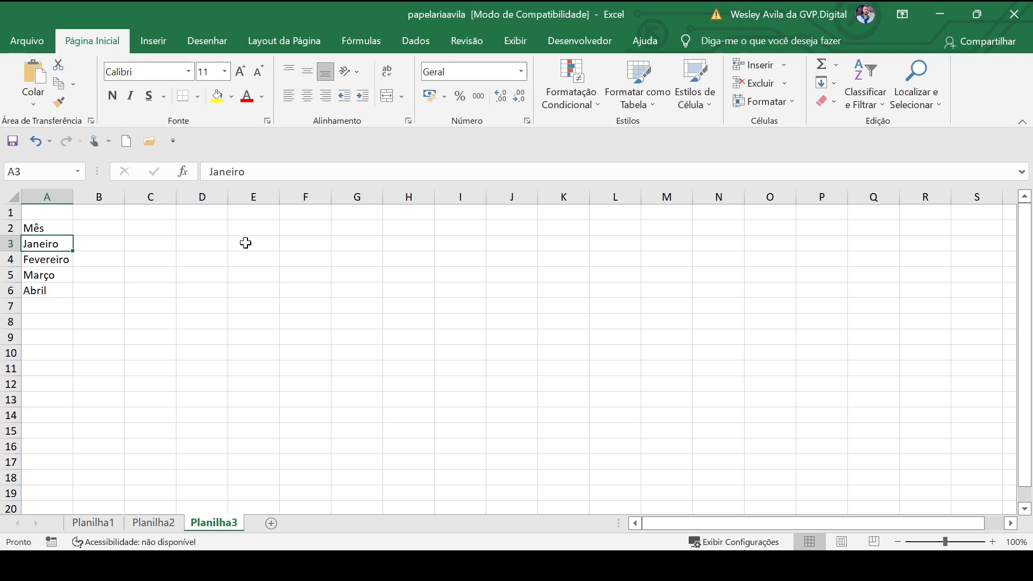
{"action": "key", "text": "shift+Down"}
{"action": "key", "text": "shift+Down"}
{"action": "key", "text": "shift+Down"}
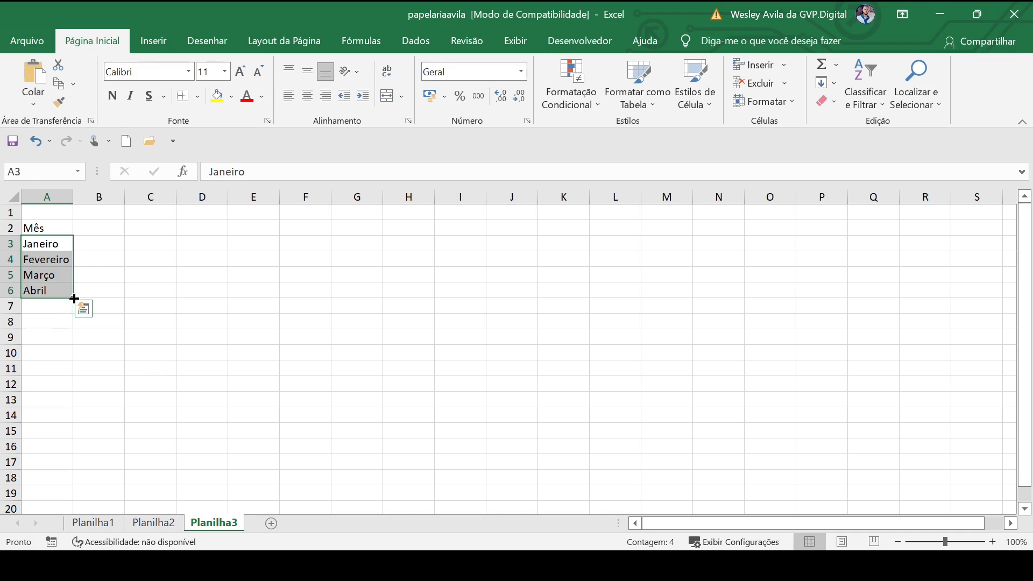
{"action": "left_click_drag", "start_coordinate": [74, 299], "coordinate": [75, 320]}
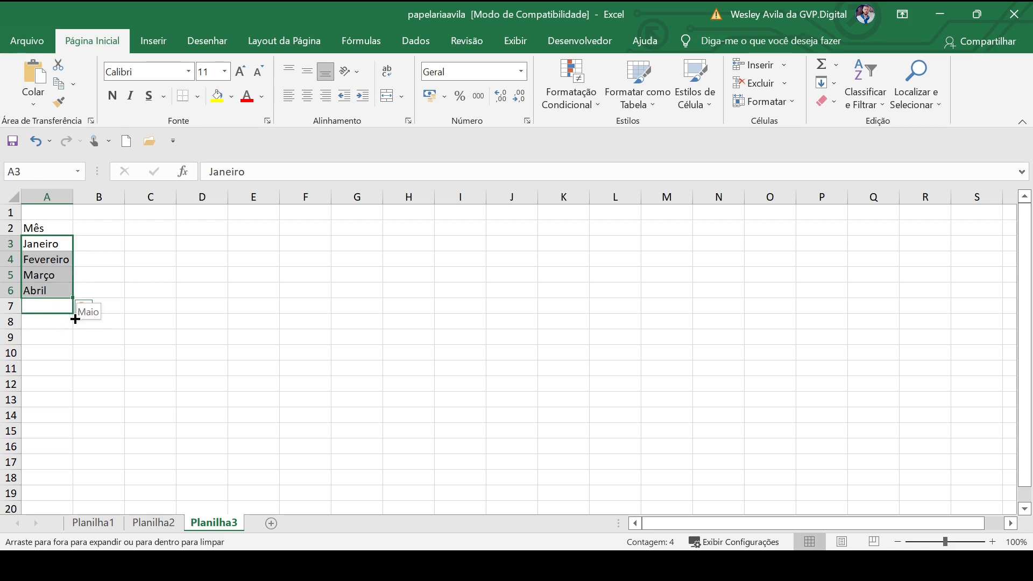
{"action": "left_click_drag", "start_coordinate": [75, 320], "coordinate": [74, 430]}
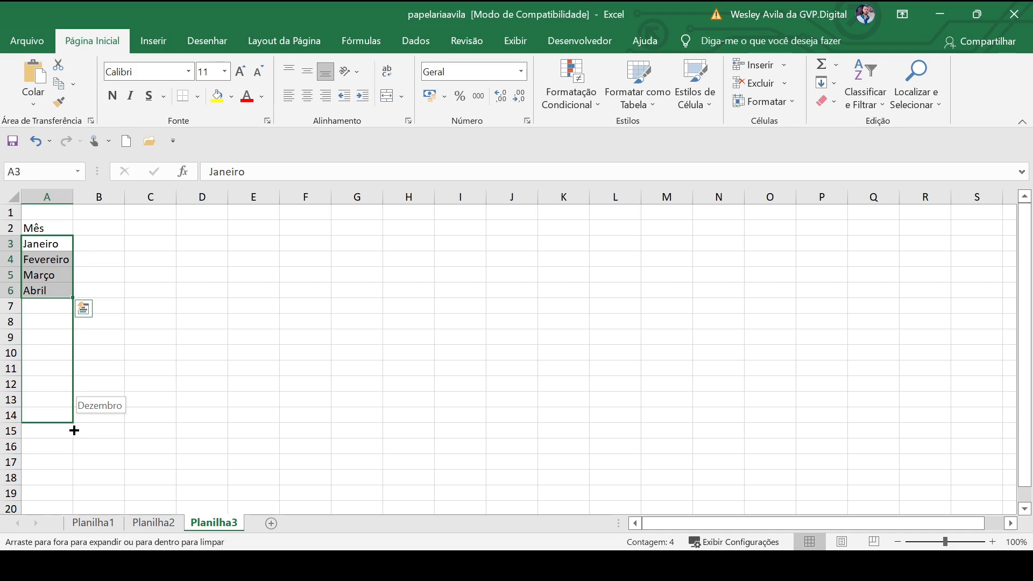
{"action": "left_click_drag", "start_coordinate": [74, 431], "coordinate": [80, 307]}
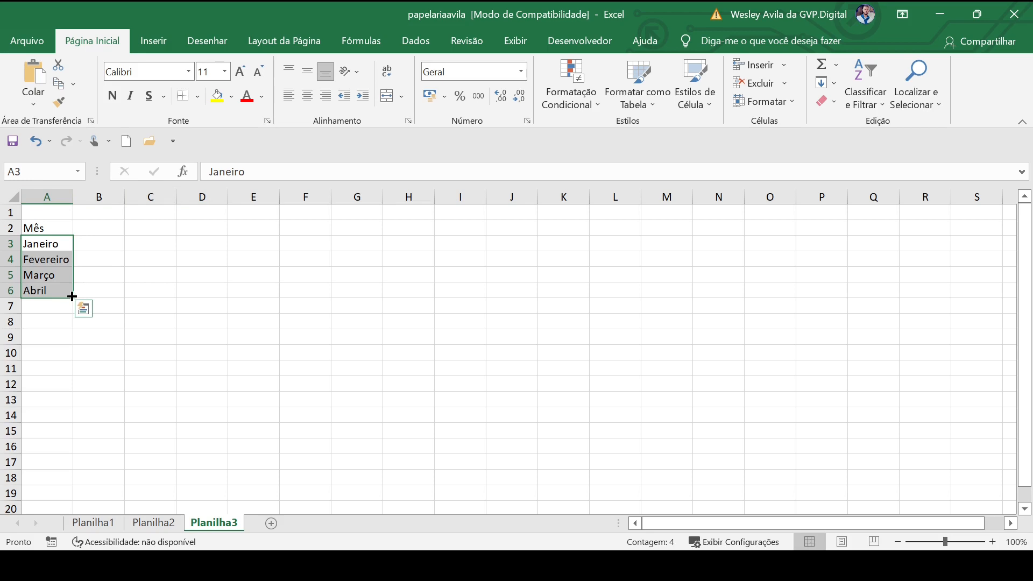
{"action": "left_click_drag", "start_coordinate": [70, 296], "coordinate": [69, 425]}
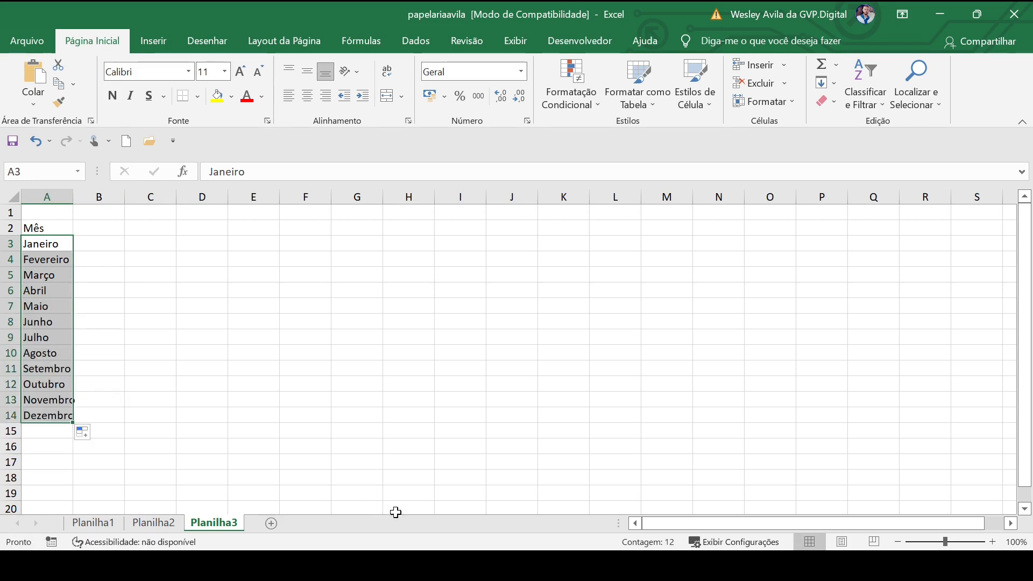
{"action": "double_click", "coordinate": [72, 198]}
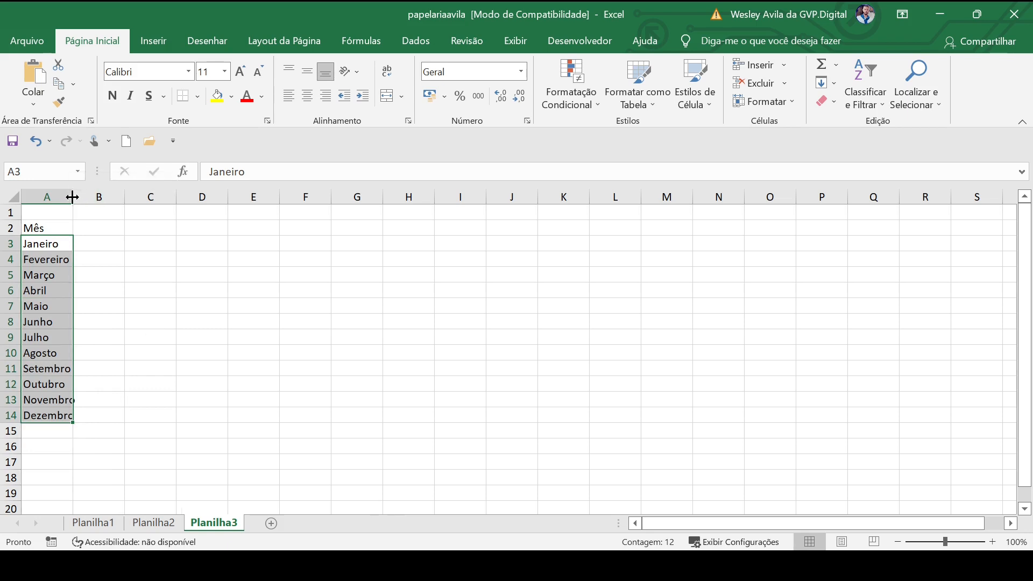
{"action": "left_click", "coordinate": [344, 353]}
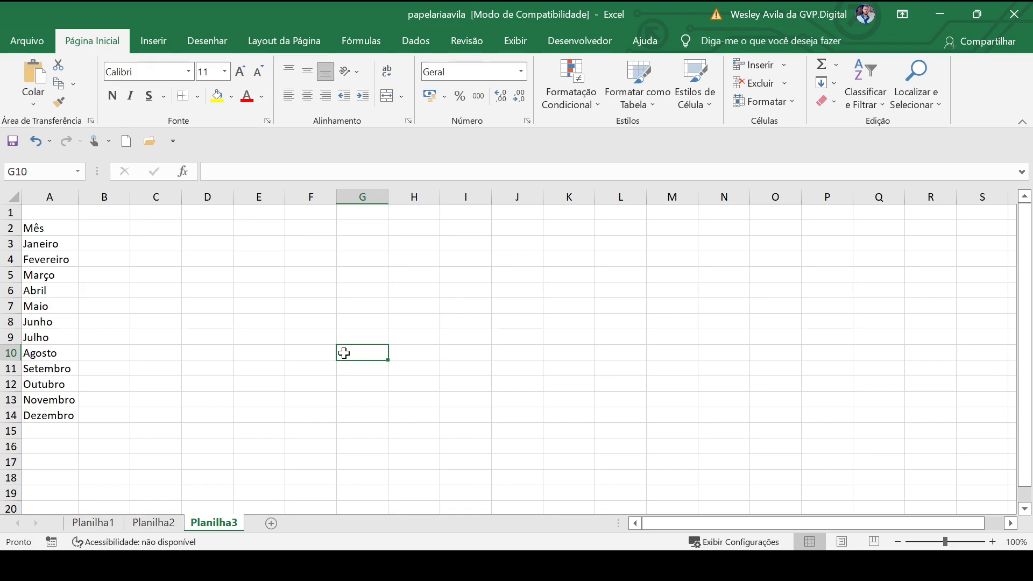
- Enter the numbers 1 to 6 in cells D3 to D8
{"action": "left_click", "coordinate": [192, 243]}
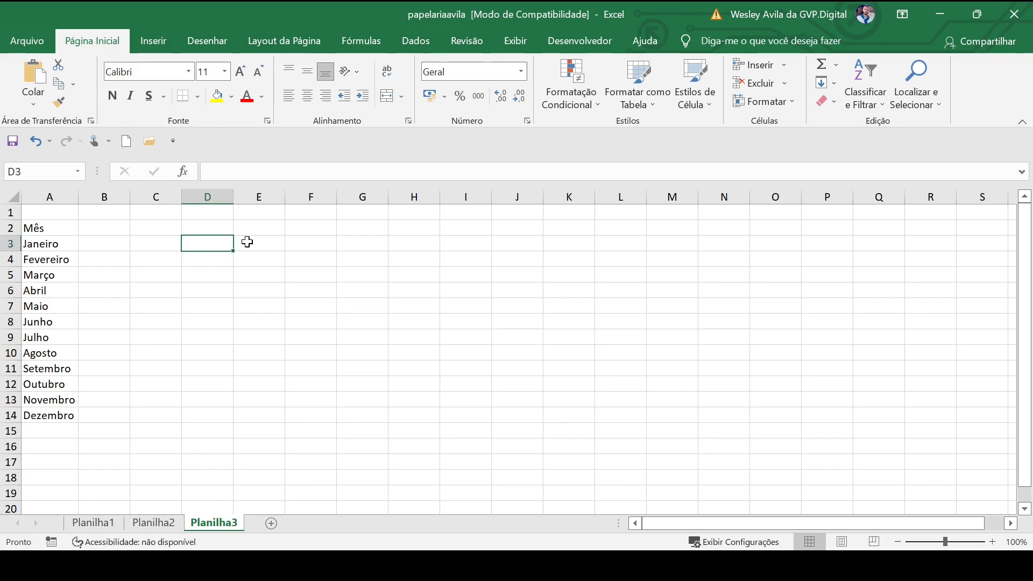
{"action": "type", "text": "1"}
{"action": "key", "text": "Return"}
{"action": "type", "text": "2"}
{"action": "key", "text": "Return"}
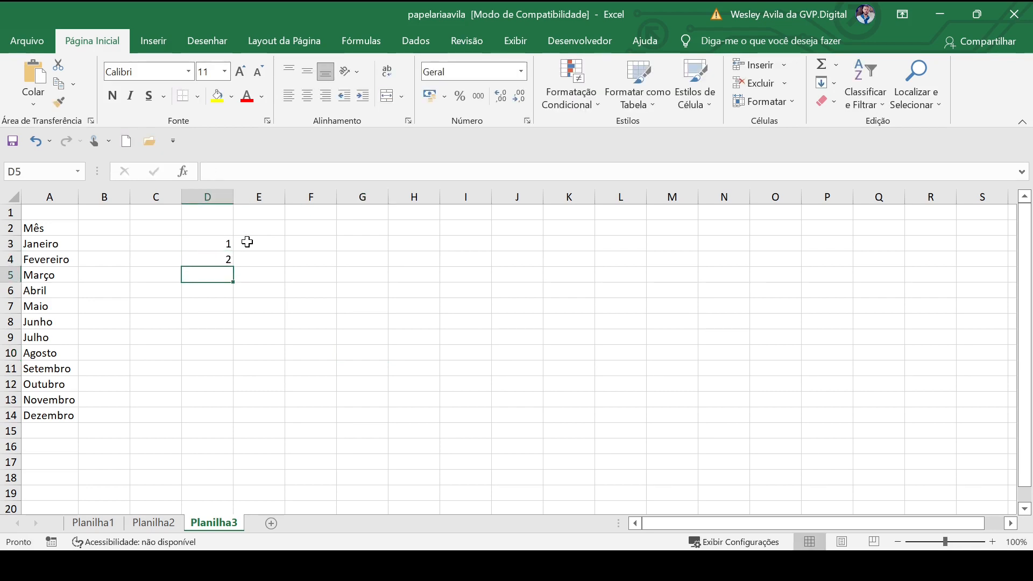
{"action": "type", "text": "3"}
{"action": "key", "text": "Return"}
{"action": "type", "text": "4"}
{"action": "key", "text": "Return"}
{"action": "type", "text": "5"}
{"action": "key", "text": "Return"}
{"action": "type", "text": "6"}
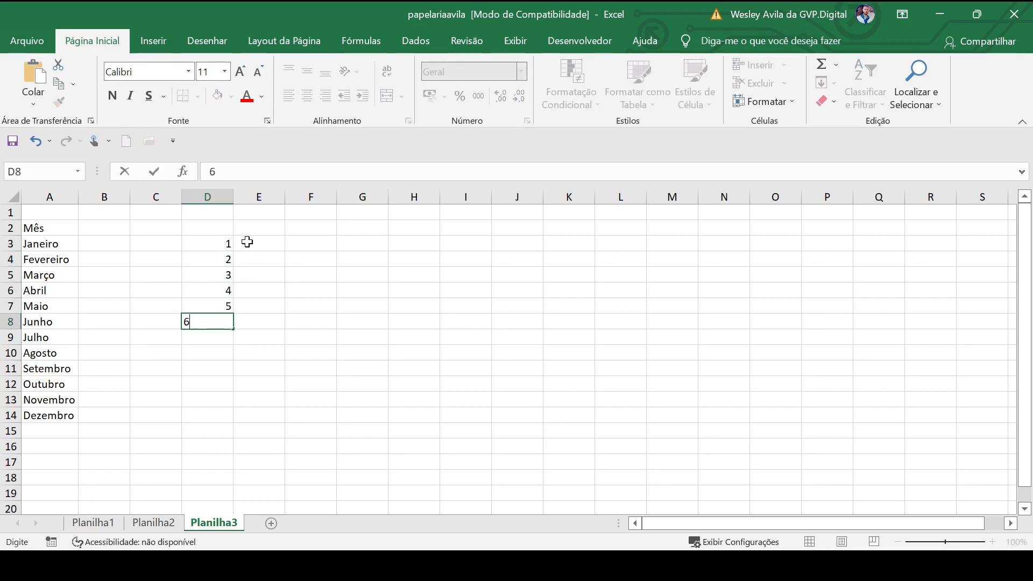
{"action": "key", "text": "Return"}
- Extend the number series in column D down to 24 in cell D26, and clear the whole series
{"action": "left_click_drag", "start_coordinate": [221, 246], "coordinate": [226, 478]}
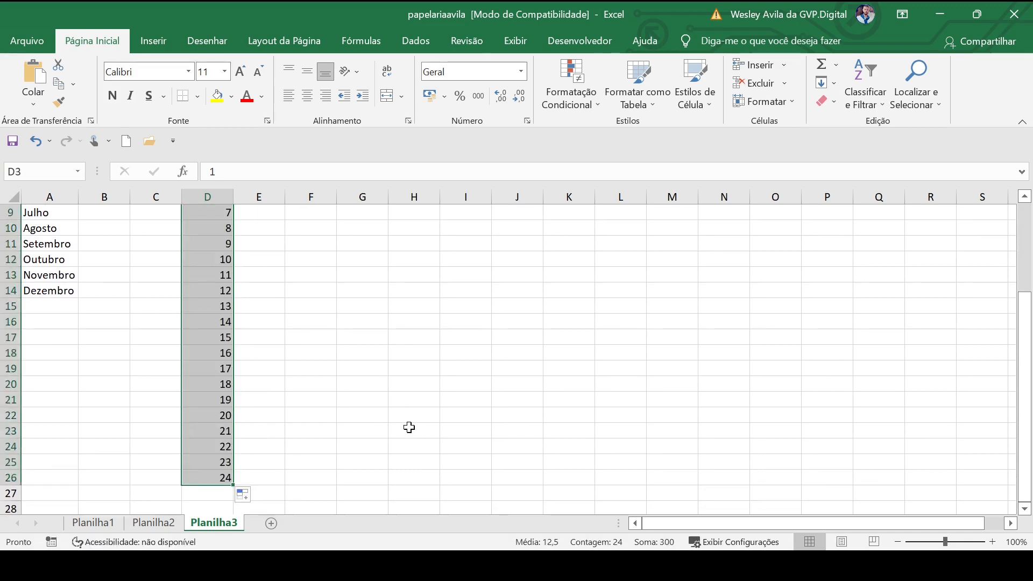
{"action": "scroll", "coordinate": [409, 427], "scroll_direction": "up", "scroll_amount": 3}
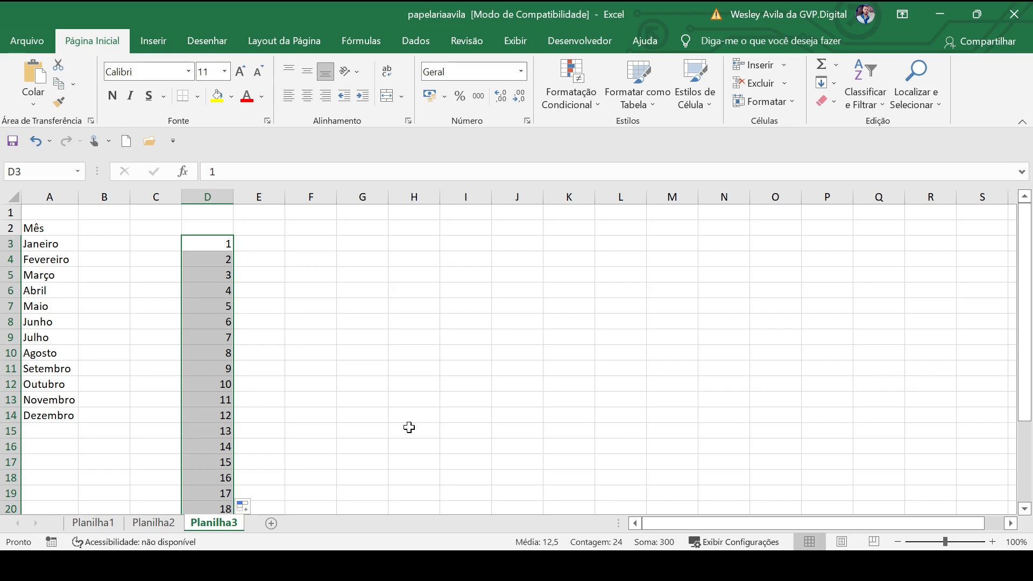
{"action": "key", "text": "Delete"}
{"action": "left_click", "coordinate": [162, 264]}
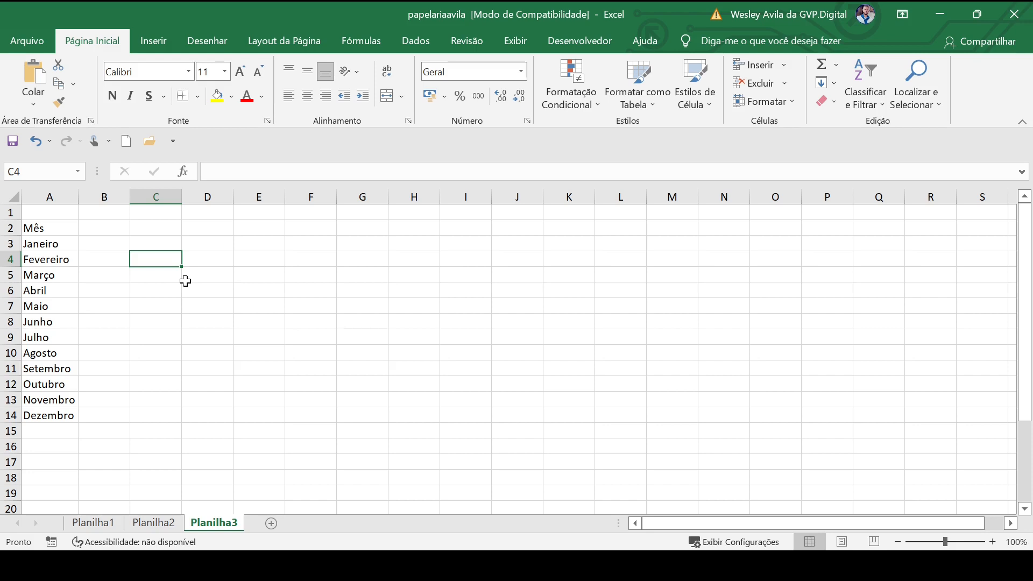
{"action": "key", "text": "Up"}
{"action": "key", "text": "Left"}
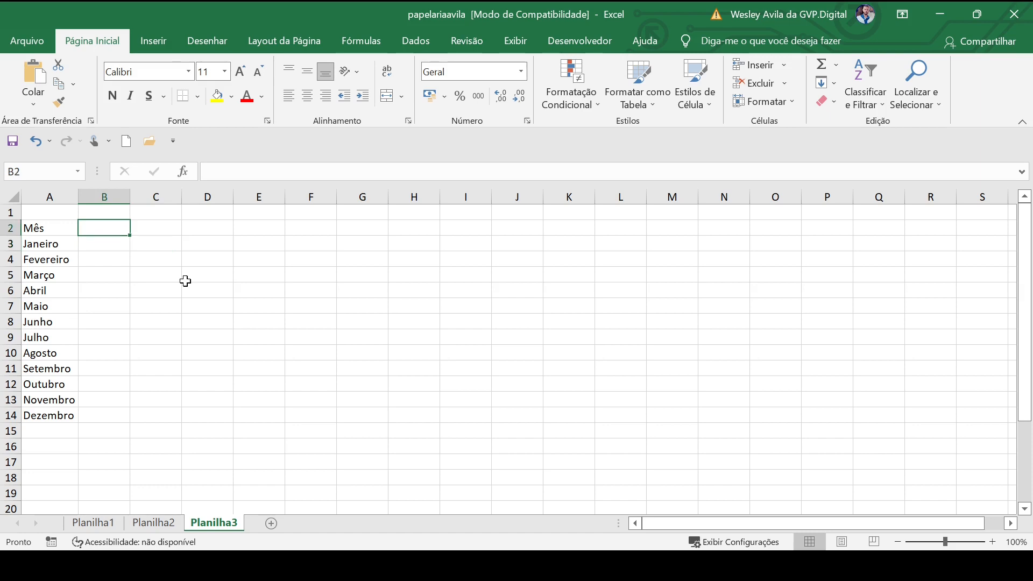
{"action": "key", "text": "Right"}
{"action": "key", "text": "Right"}
{"action": "key", "text": "Right"}
{"action": "key", "text": "Right"}
{"action": "key", "text": "Right"}
{"action": "key", "text": "Right"}
{"action": "key", "text": "Left"}
{"action": "key", "text": "Left"}
{"action": "key", "text": "Left"}
{"action": "key", "text": "Left"}
{"action": "key", "text": "Left"}
{"action": "key", "text": "Left"}
{"action": "key", "text": "Left"}
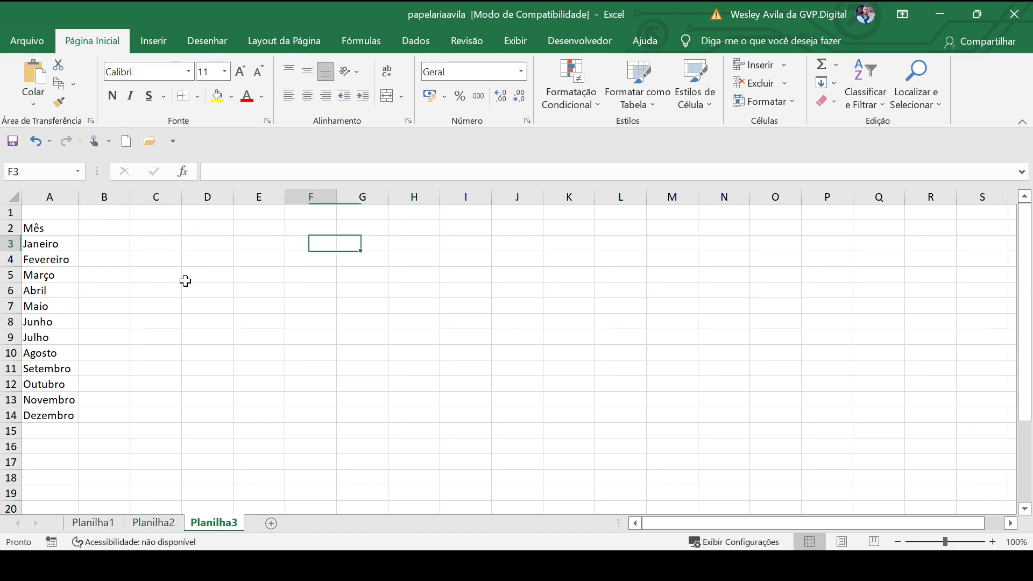
{"action": "key", "text": "Right"}
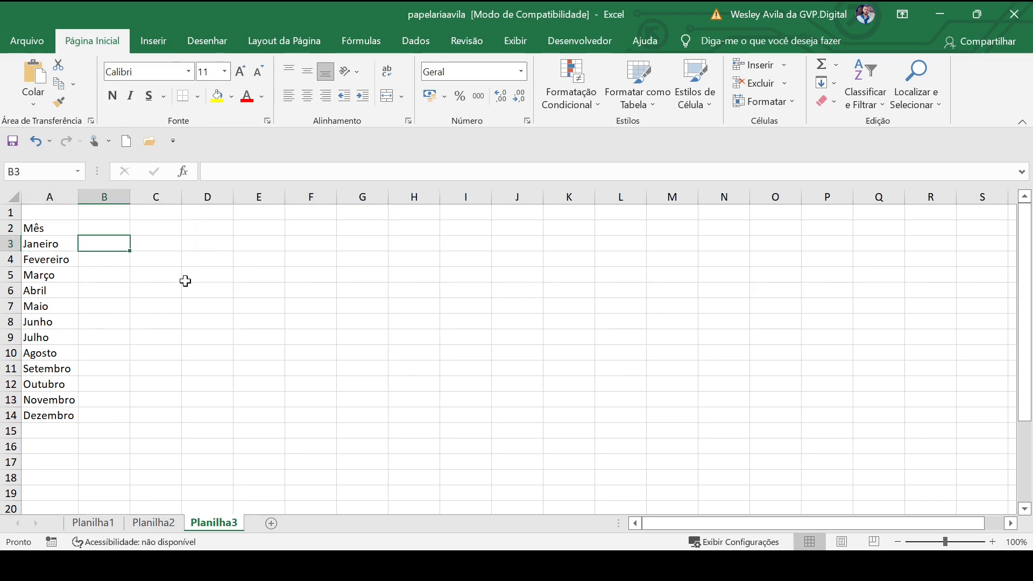